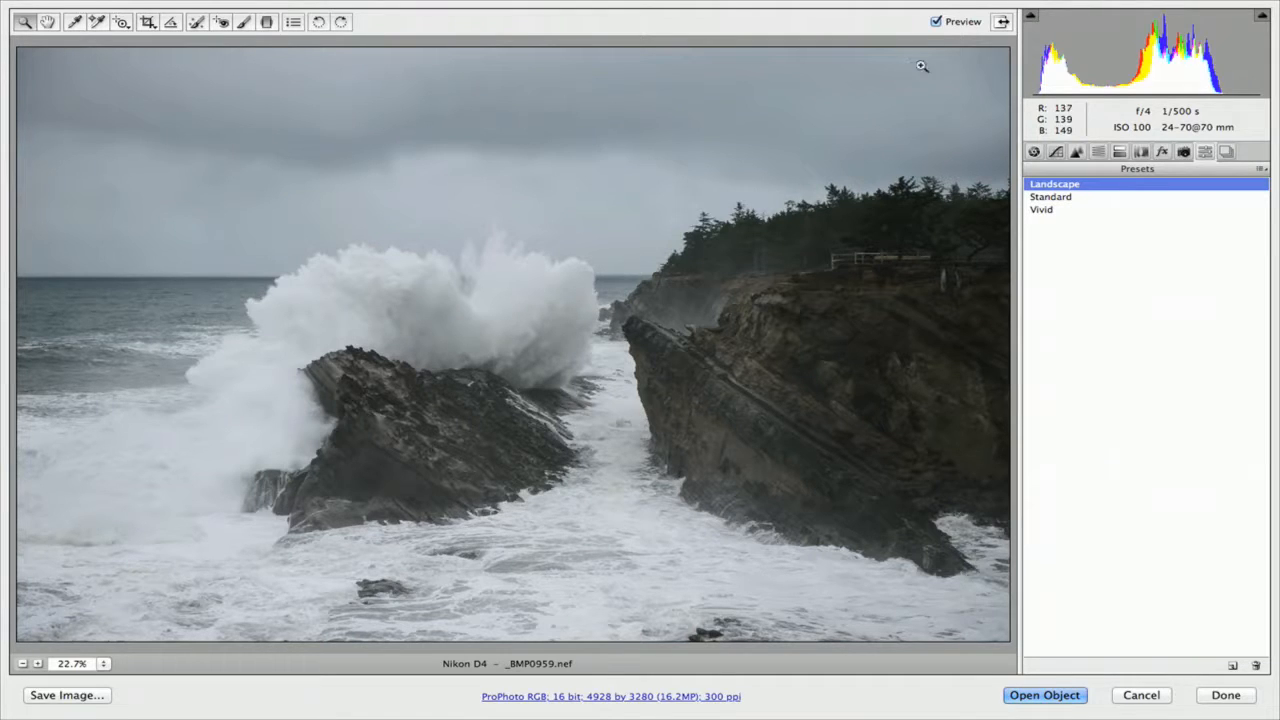
Step: Compare the seascape before and after the Landscape preset by toggling the preview
left_click(936, 22)
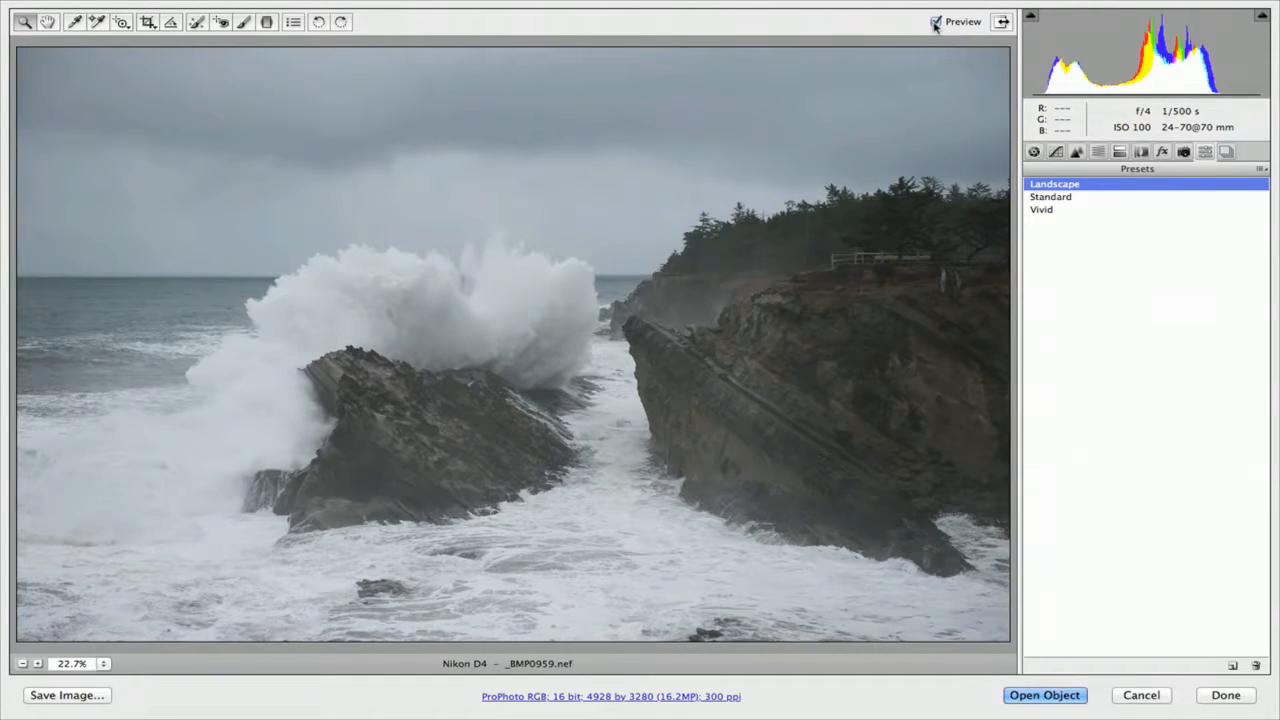
left_click(936, 22)
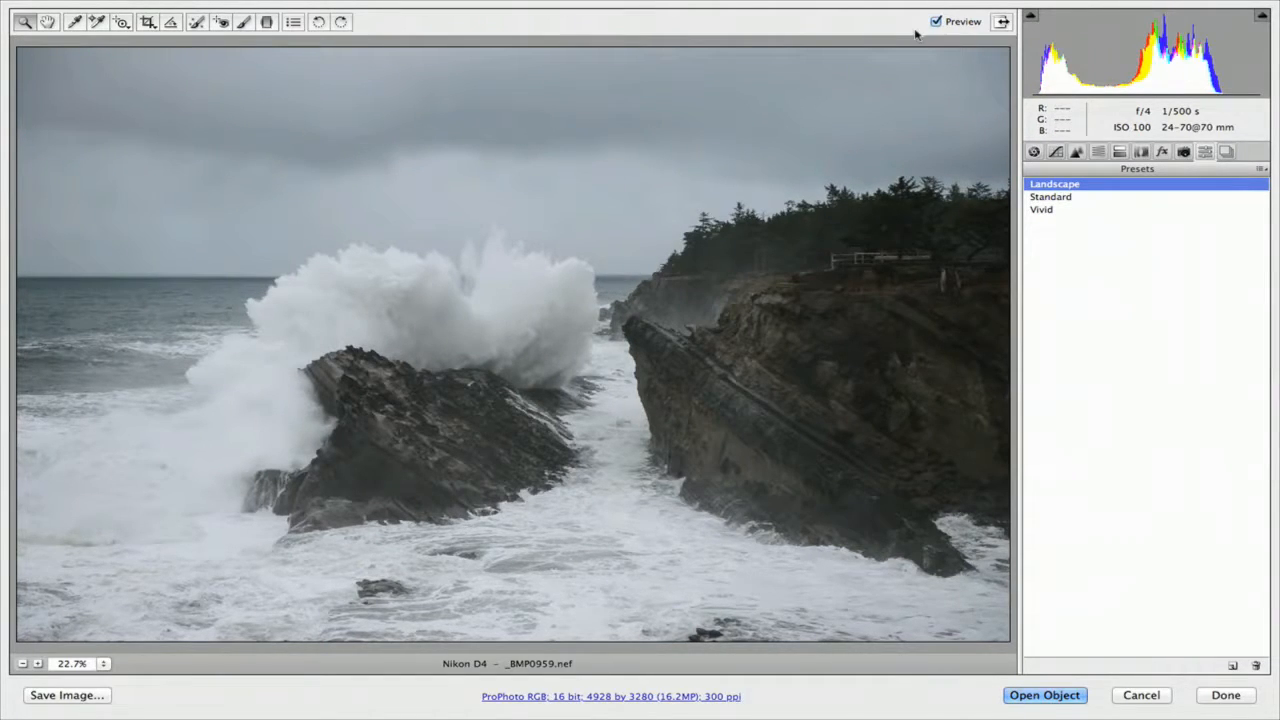
left_click(936, 22)
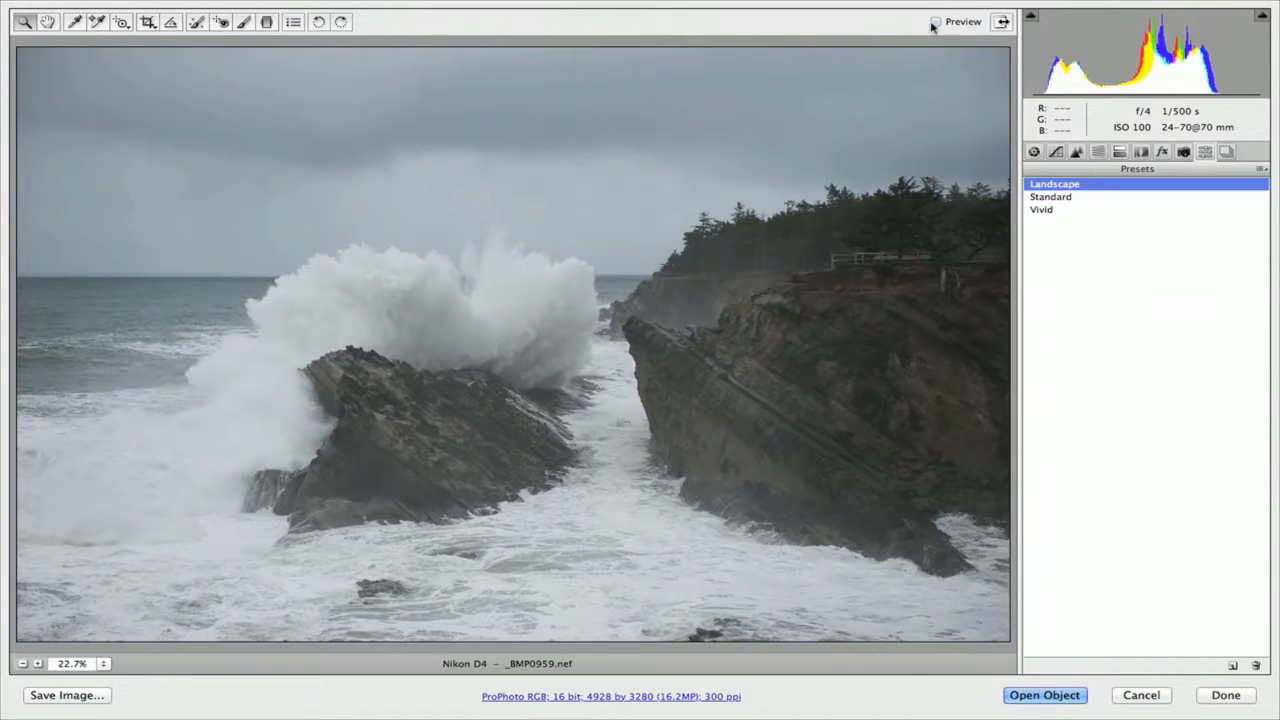
left_click(936, 22)
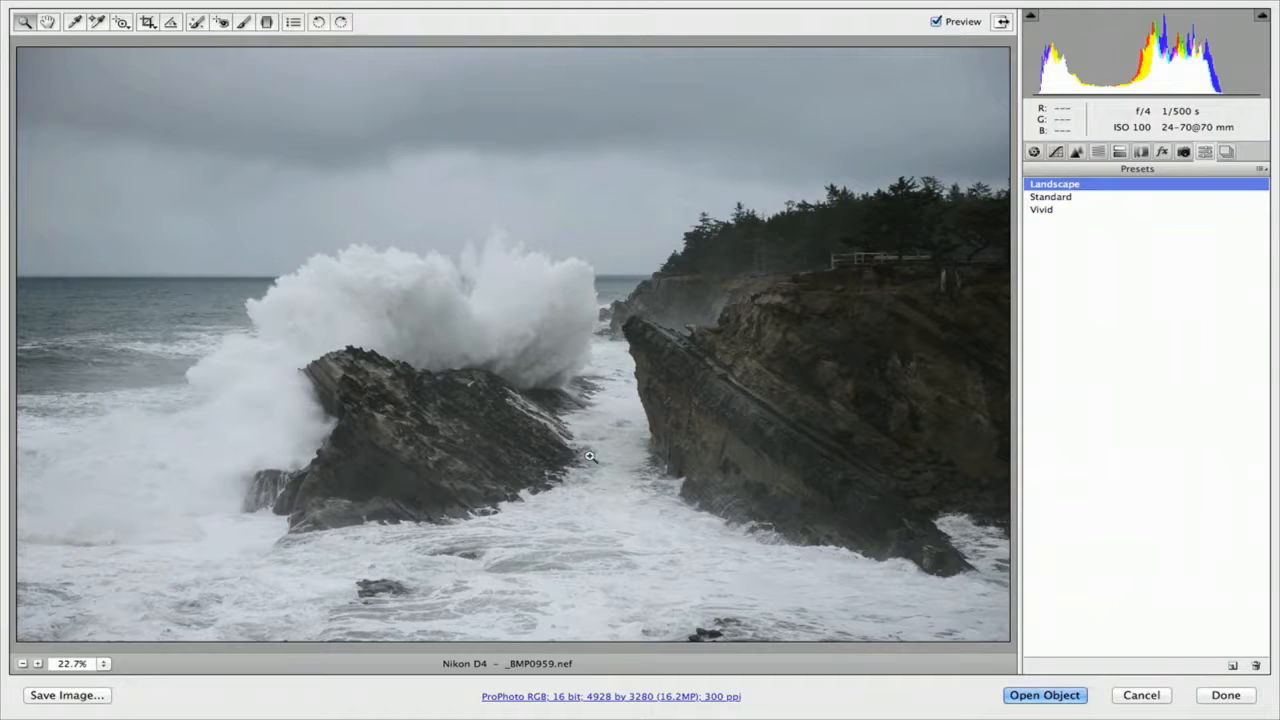
Step: Set the noise reduction to Luminance 45, Luminance Detail 60 and Luminance Contrast 35
left_click(1034, 152)
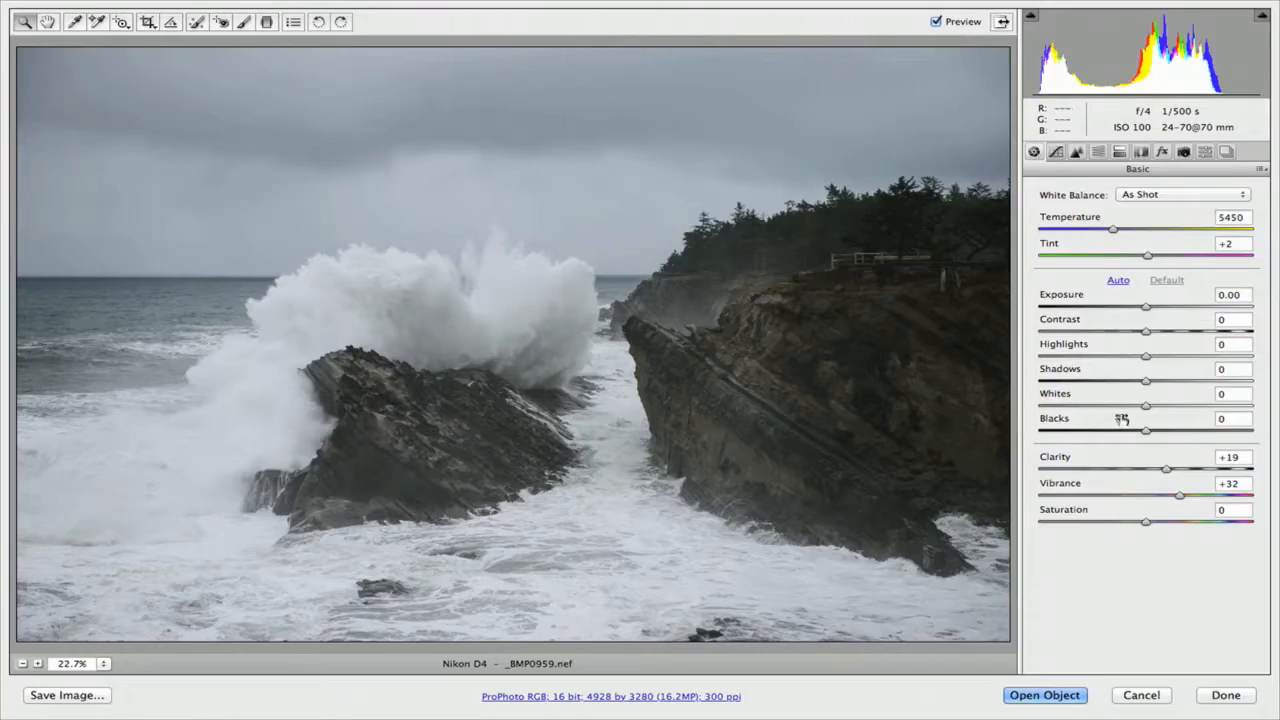
left_click(1076, 152)
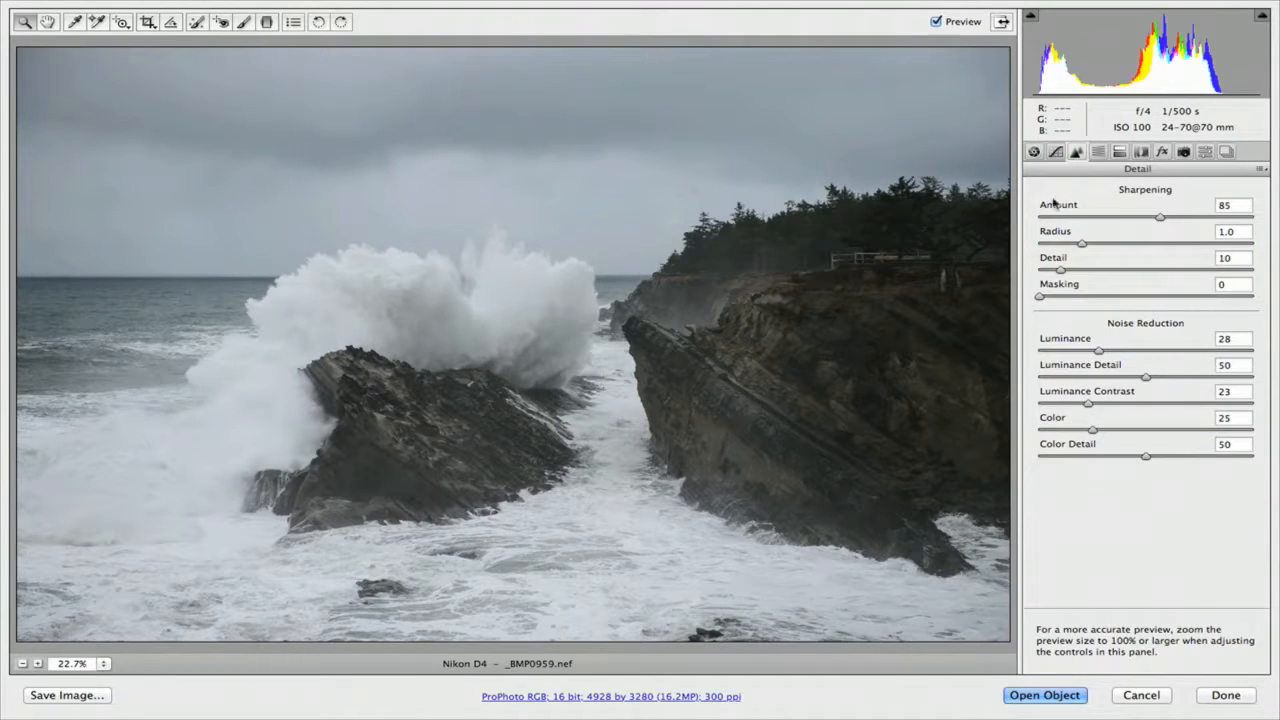
left_click_drag(1092, 350, 1167, 377)
left_click(1090, 403)
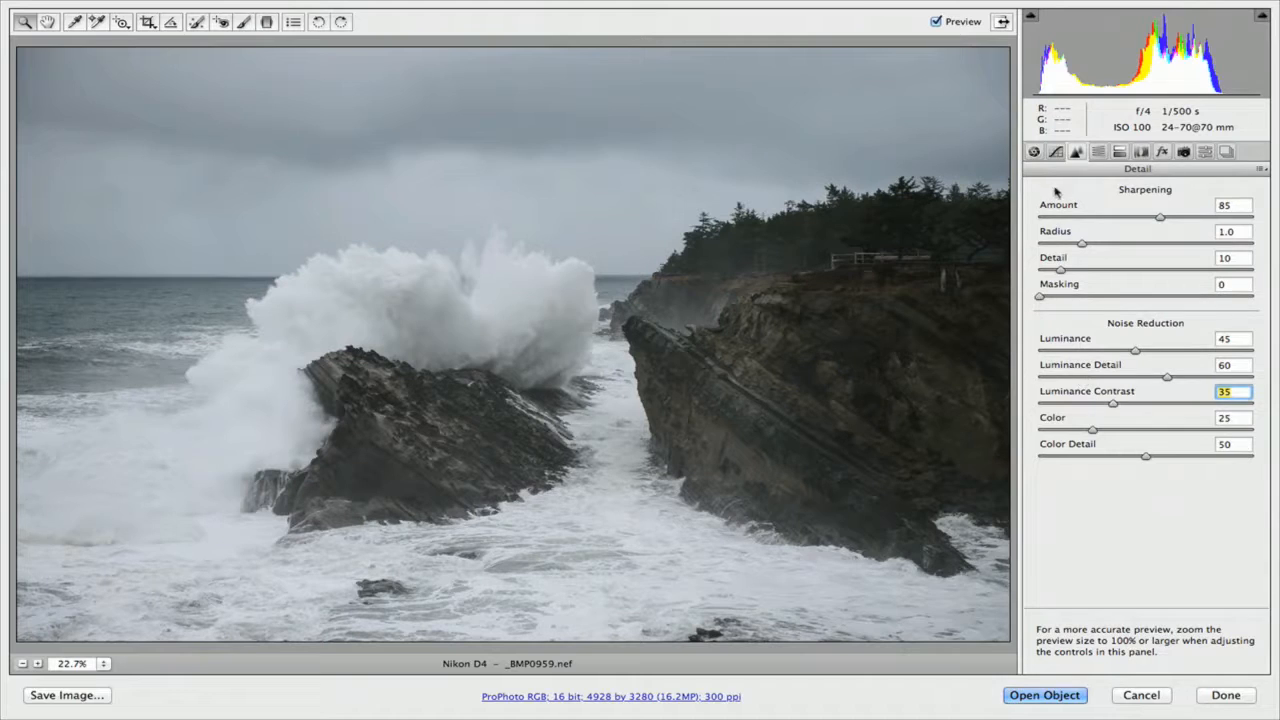
Step: Set the basic tone adjustments to Blacks -29 and Whites +30
left_click(1034, 152)
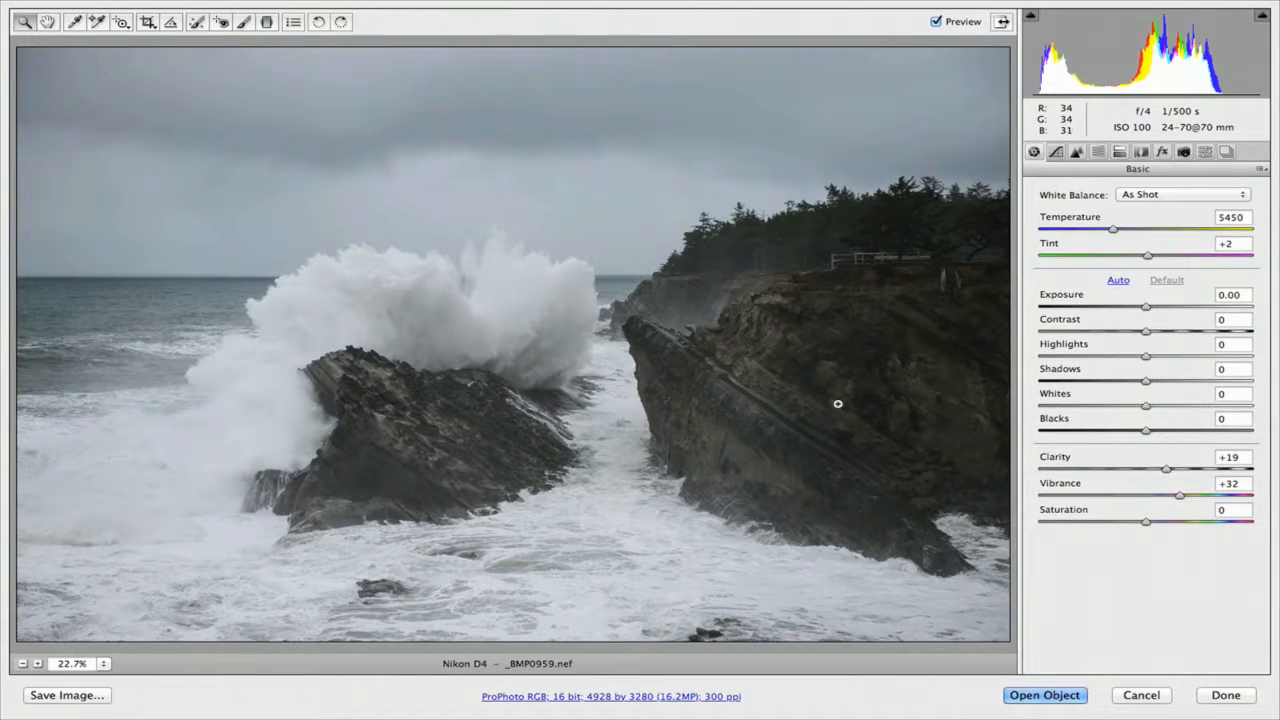
left_click_drag(1138, 433, 1168, 407)
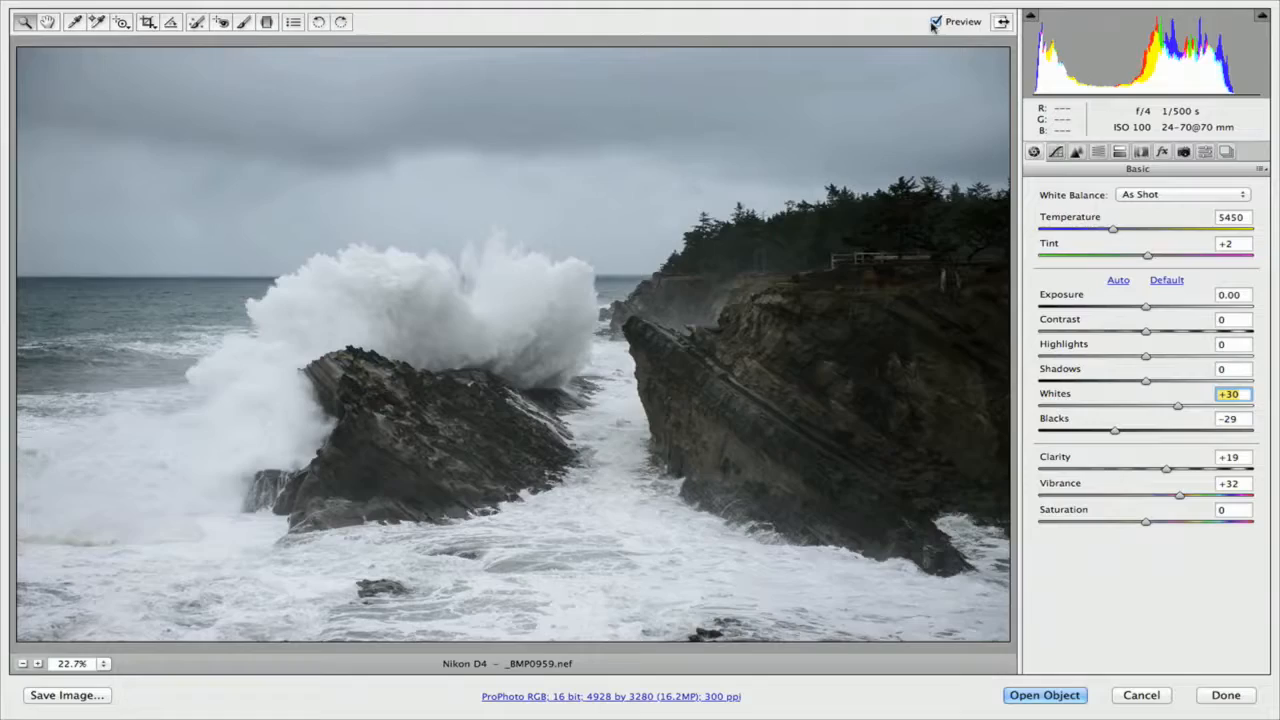
Step: Compare the photo with and without the Whites and Blacks adjustments by toggling the preview repeatedly
left_click(935, 22)
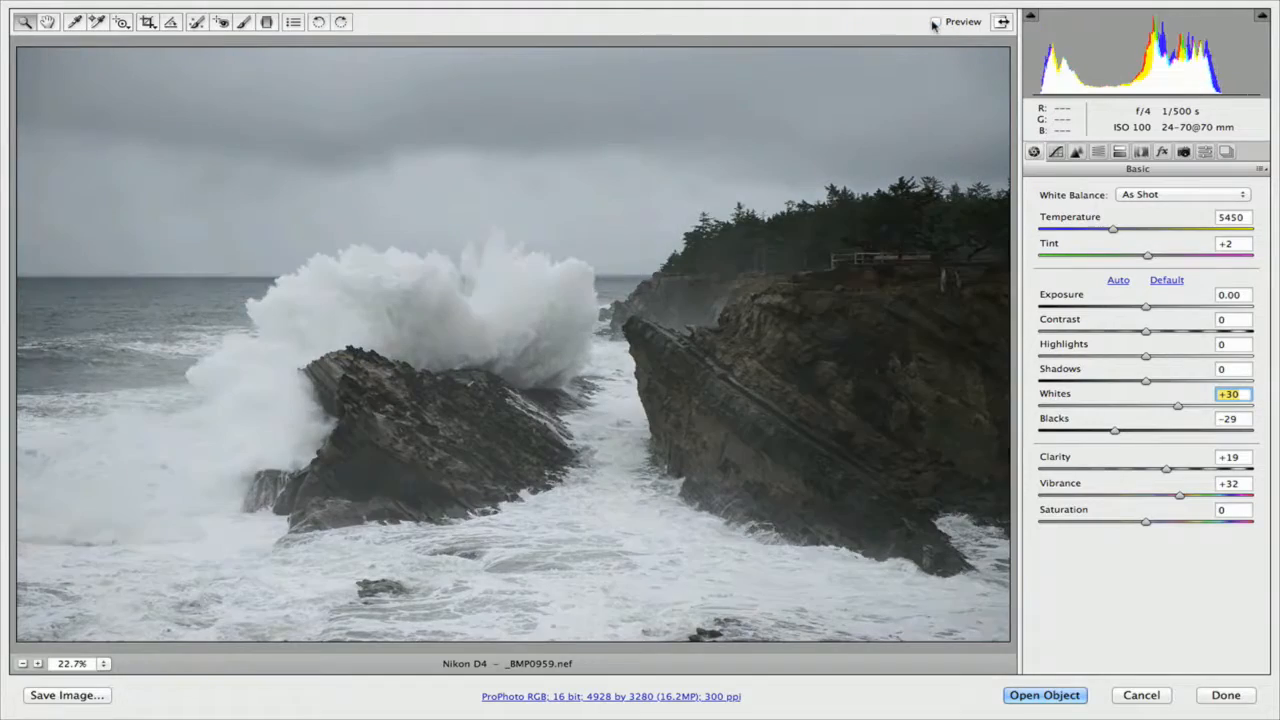
left_click(934, 22)
left_click(933, 22)
left_click(934, 22)
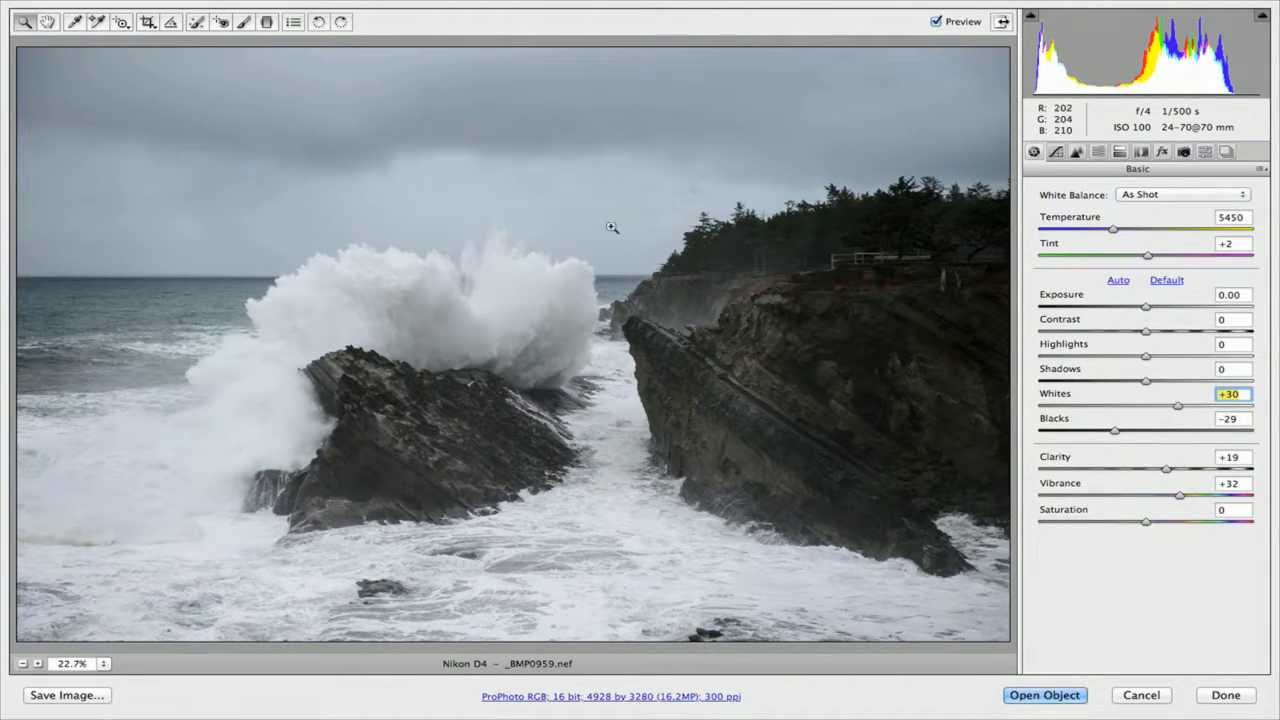
left_click(934, 22)
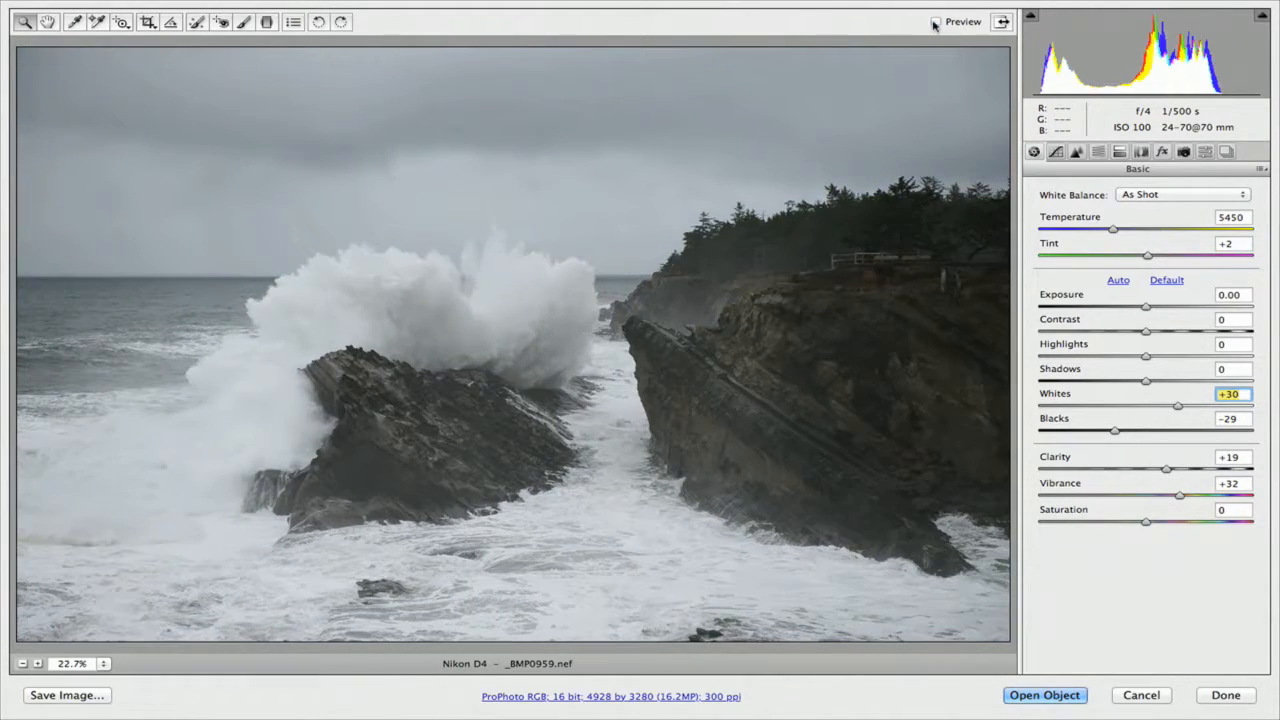
left_click(934, 22)
left_click(934, 22)
left_click(934, 22)
left_click(934, 22)
left_click(934, 22)
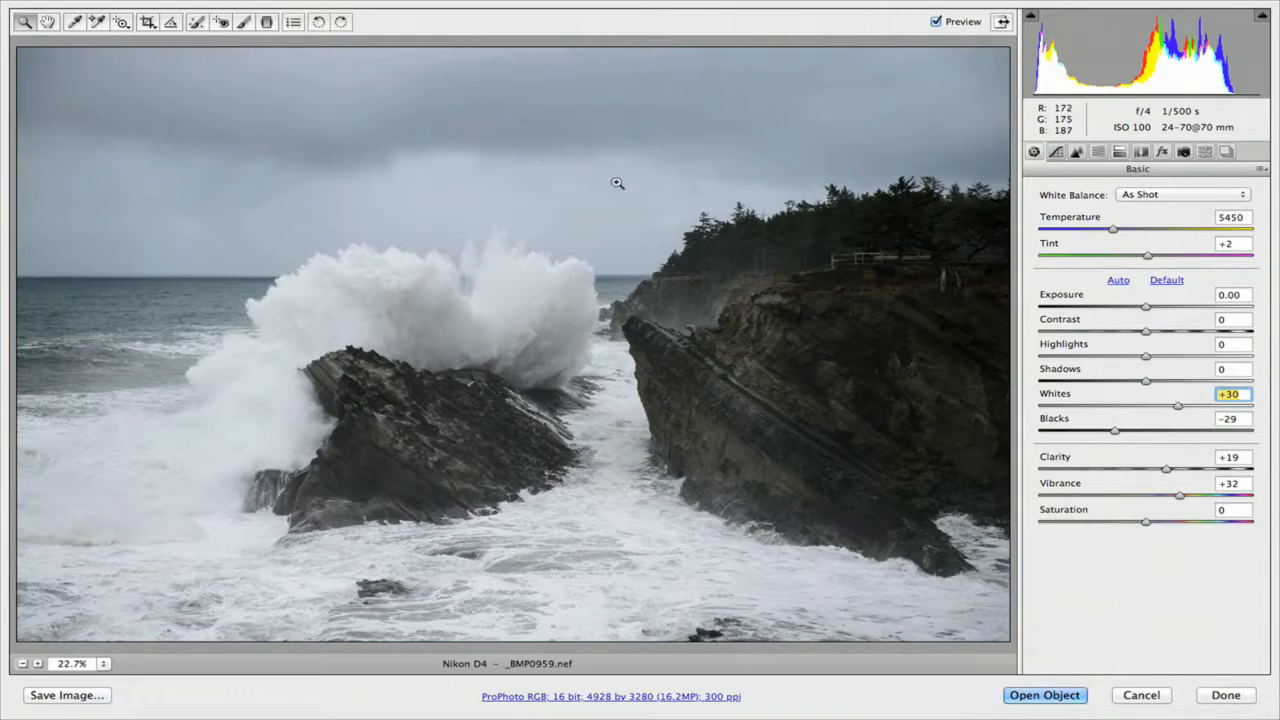
Step: Darken the sky and sea by setting the HSL luminance of the Blues to -62
left_click(1098, 152)
left_click_drag(1140, 402, 1084, 402)
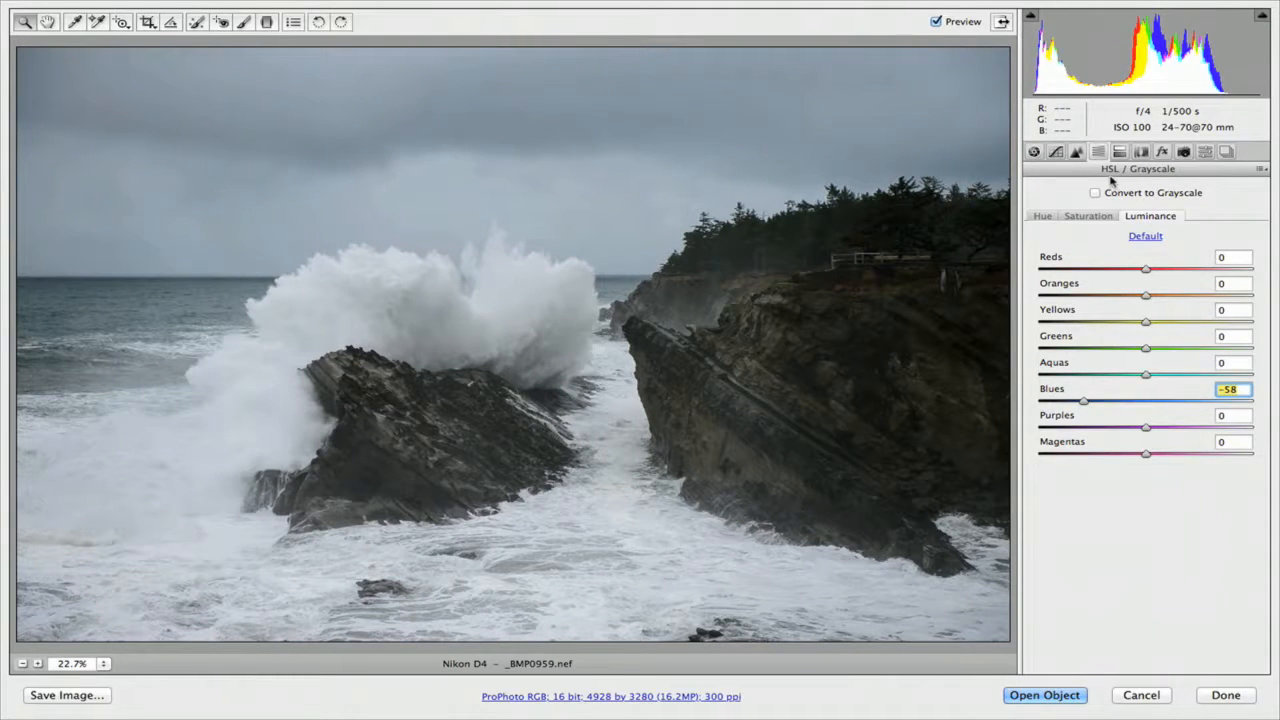
mouse_move(1082, 400)
left_mouse_down()
mouse_move(1064, 402)
mouse_move(1118, 402)
mouse_move(1058, 403)
mouse_move(1090, 403)
left_mouse_up()
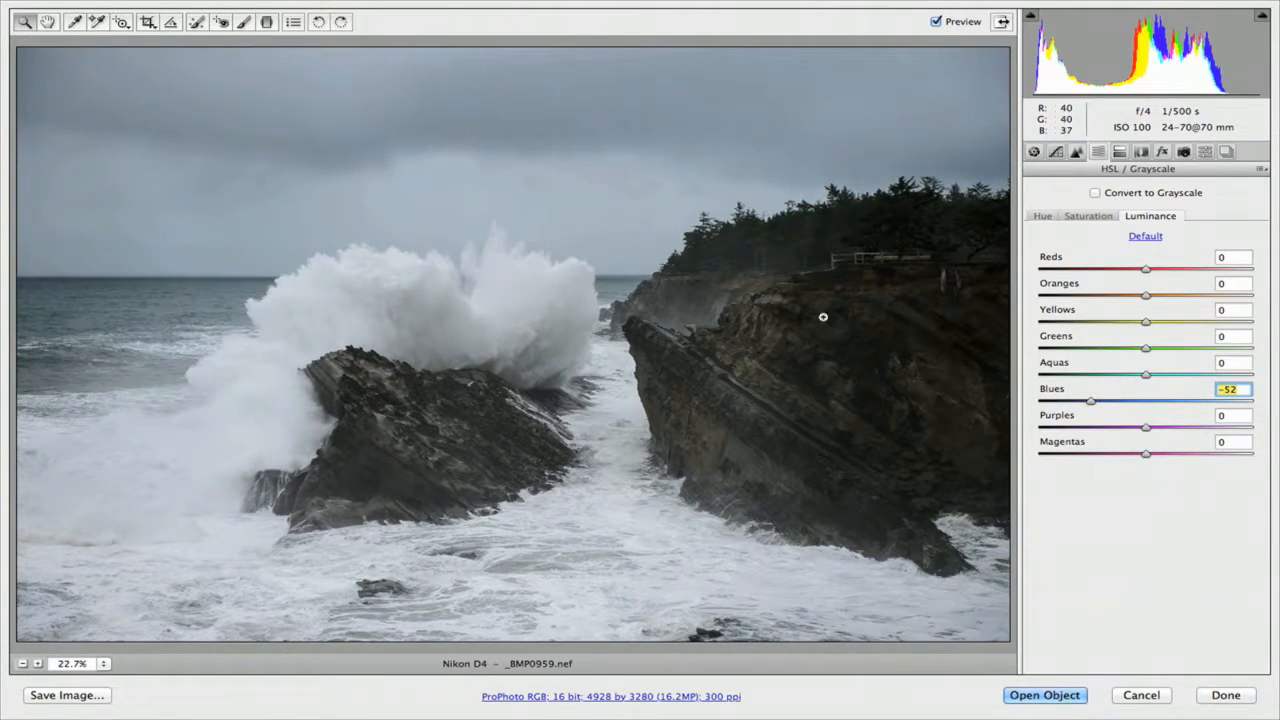
left_click_drag(1090, 403, 1050, 403)
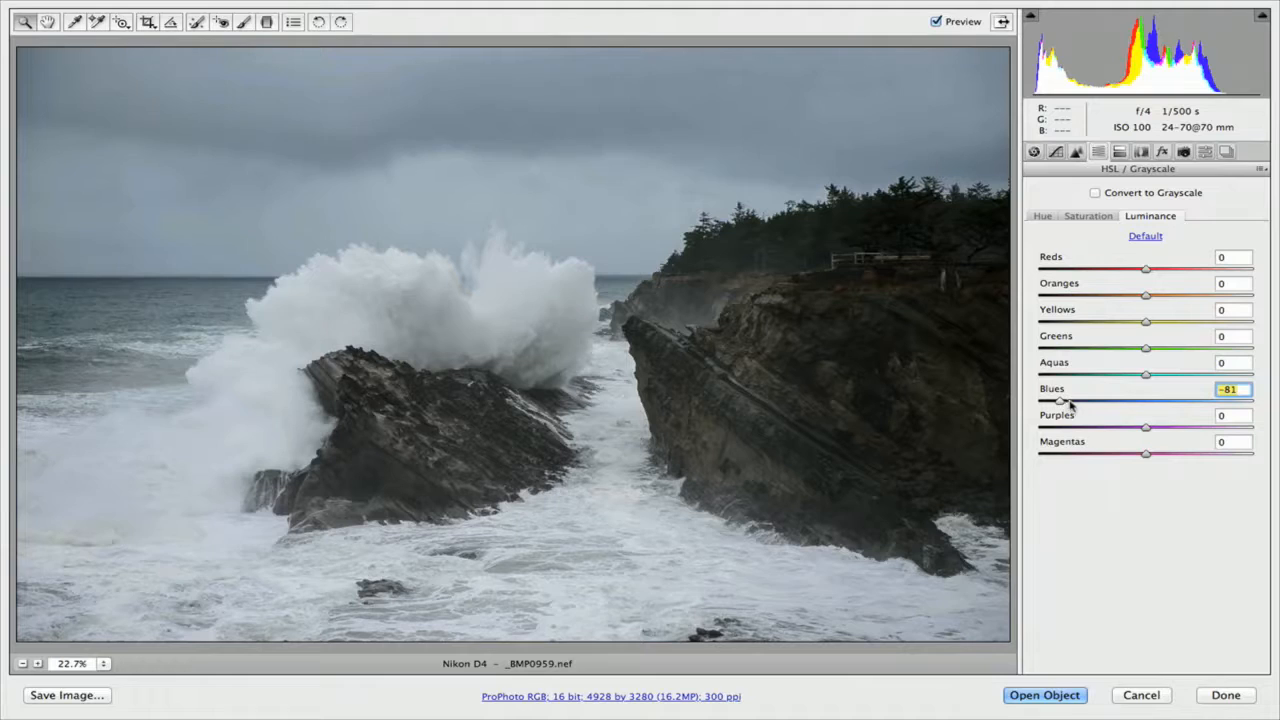
left_click_drag(1071, 404, 1070, 404)
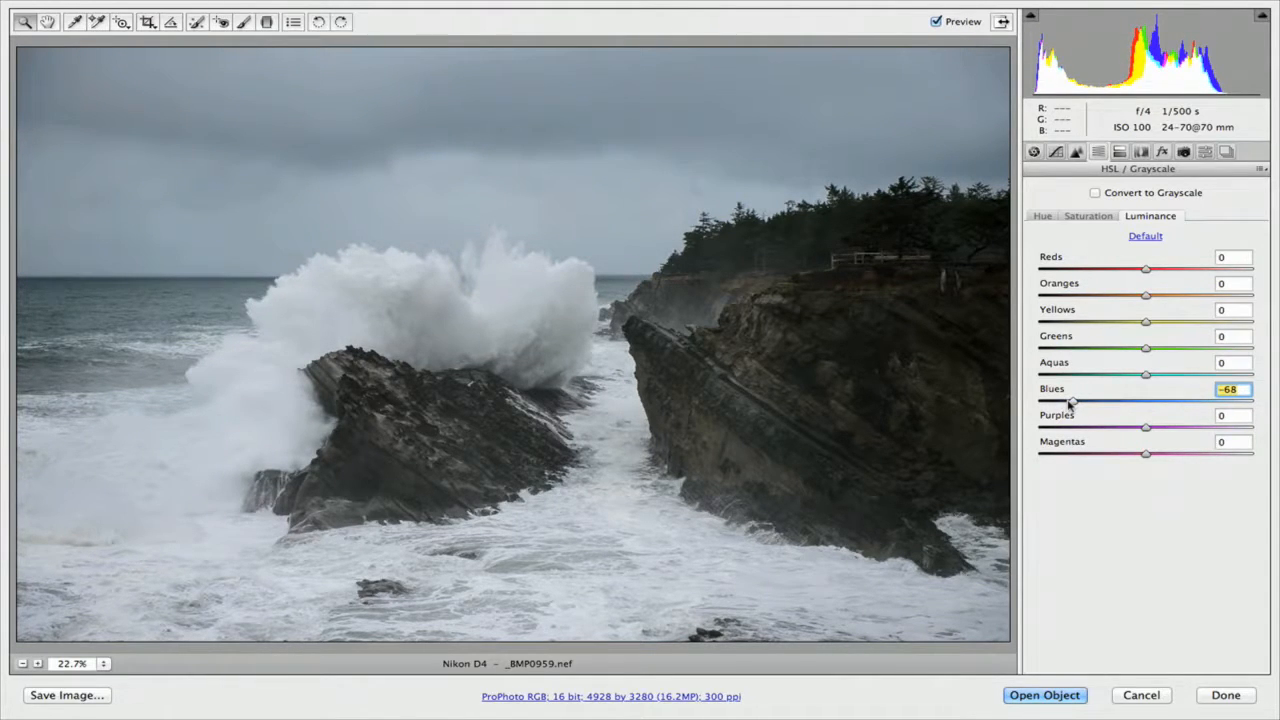
left_click_drag(1071, 404, 1071, 406)
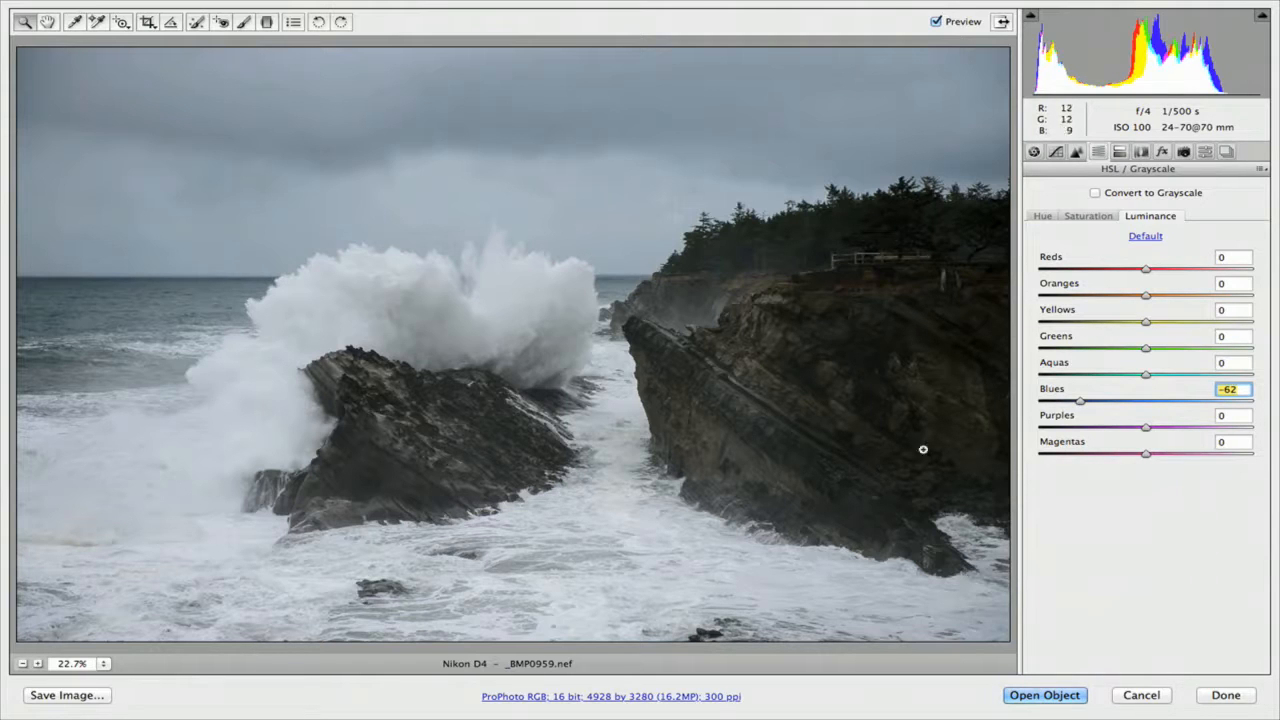
Step: Heal away the small dark rock in the foreground foam with Spot Removal at radius 23, sampling from the nearby water
left_click(1034, 151)
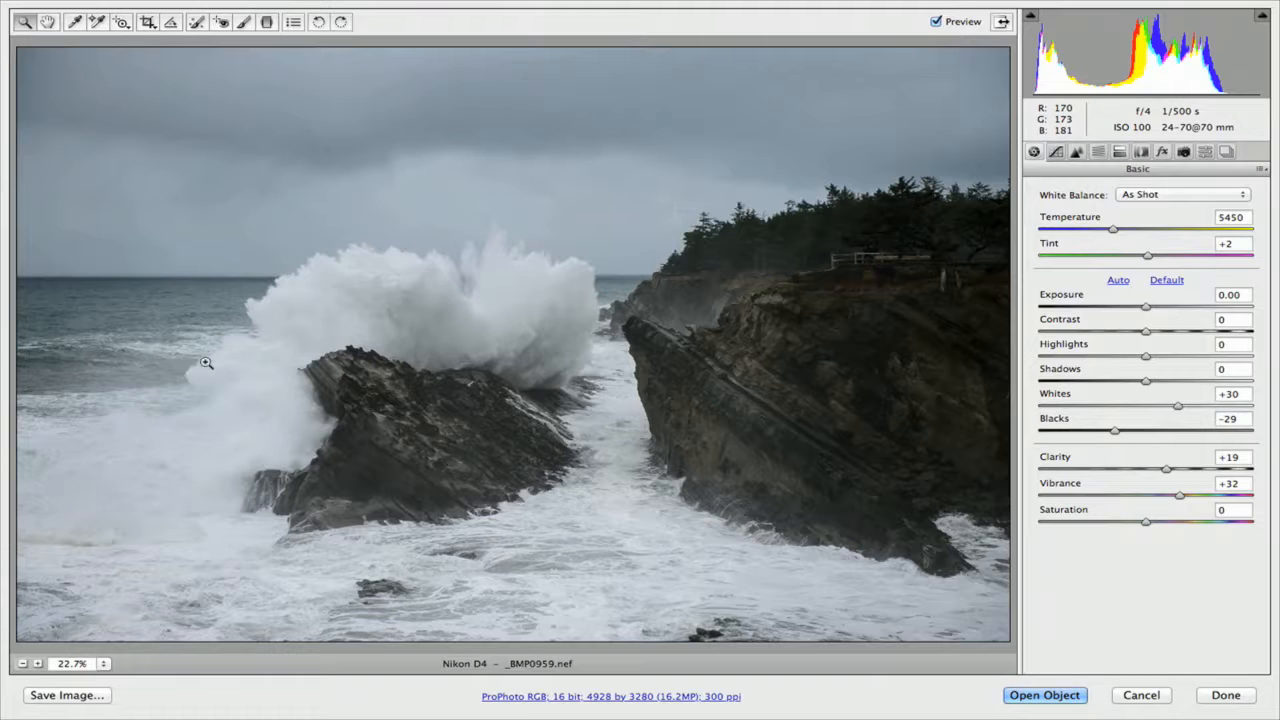
left_click(197, 22)
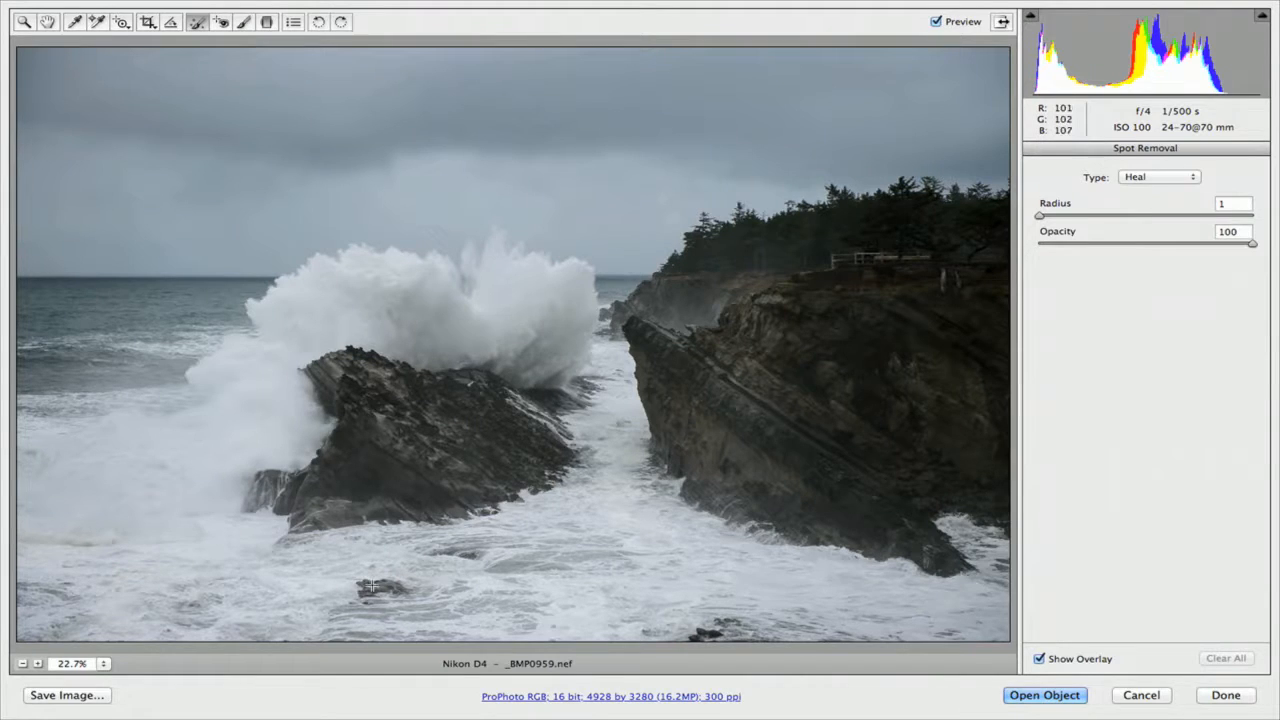
left_click_drag(370, 590, 474, 613)
left_click_drag(382, 597, 389, 599)
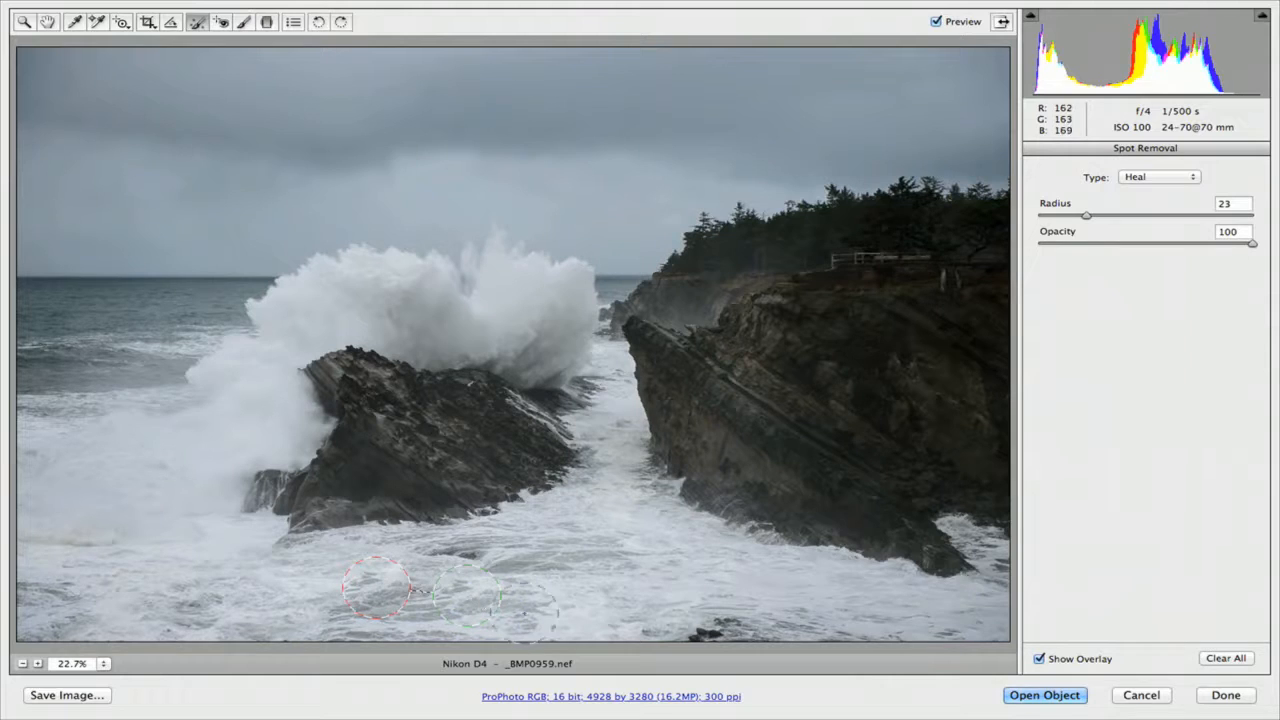
left_click(24, 21)
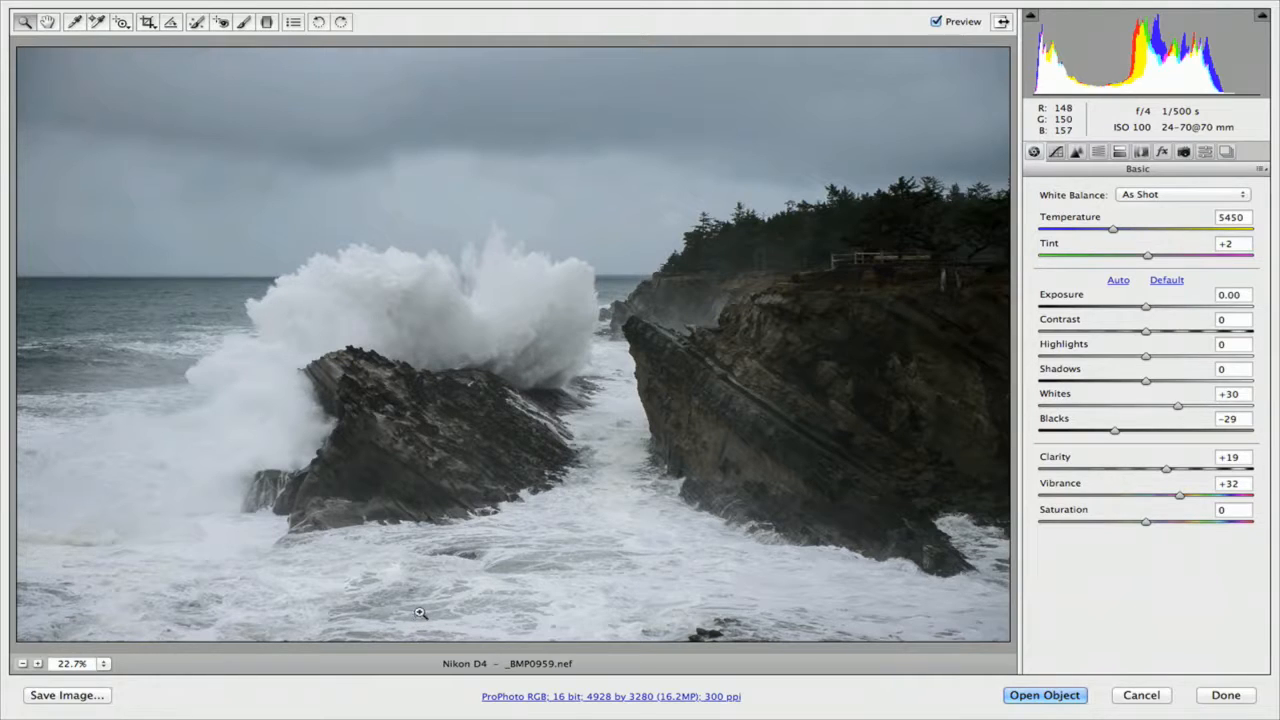
Step: Open the photo in Photoshop as a smart object, and make a rasterized duplicate of its layer
left_click(1015, 695)
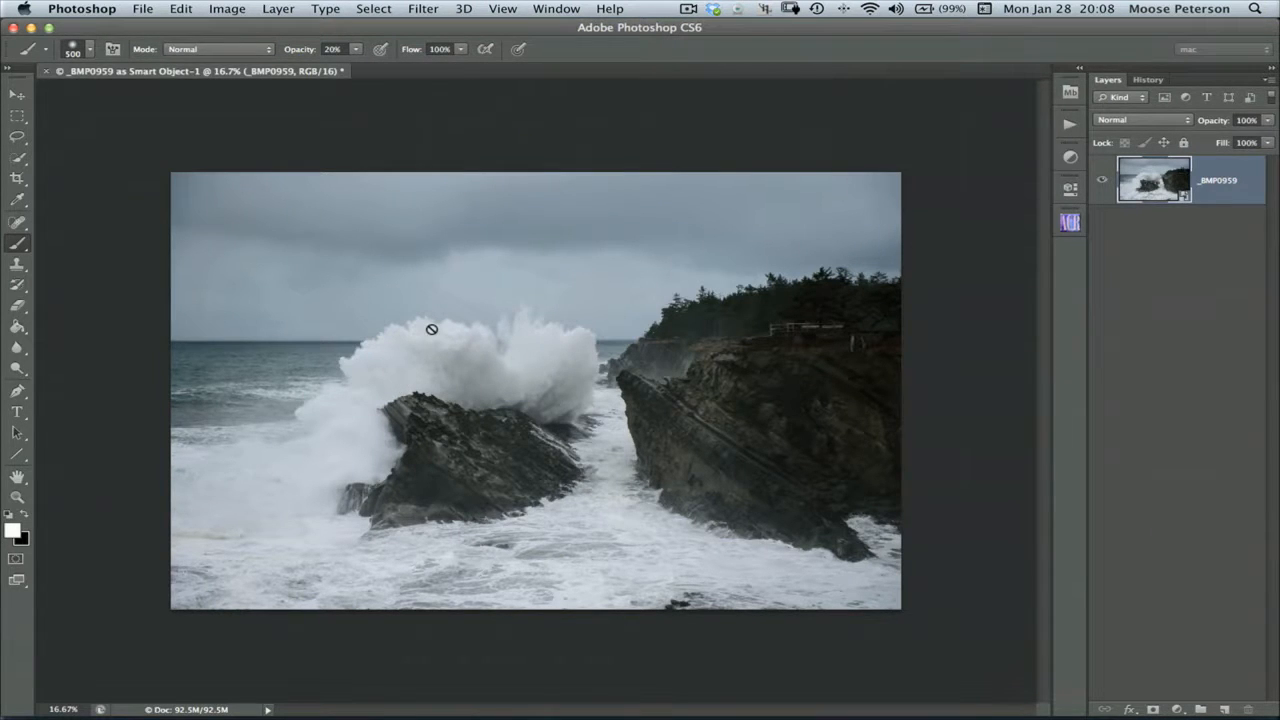
key("super+0")
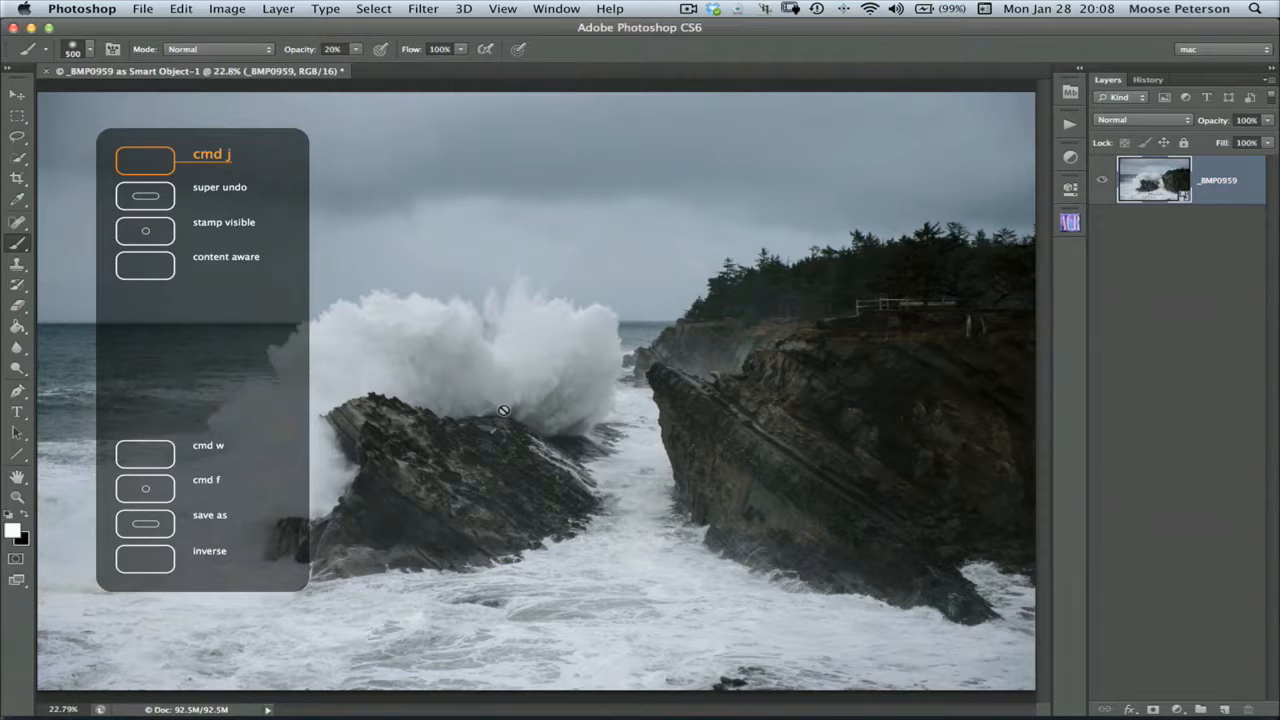
key("super+j")
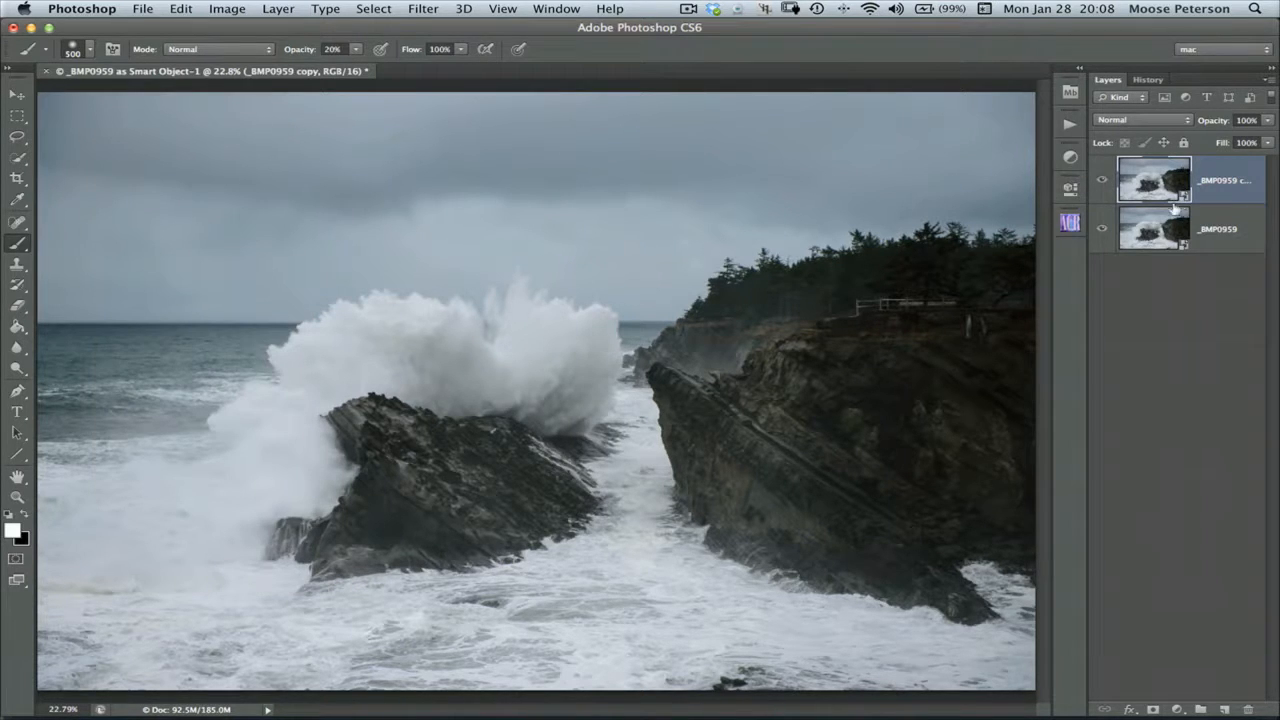
right_click(1212, 190)
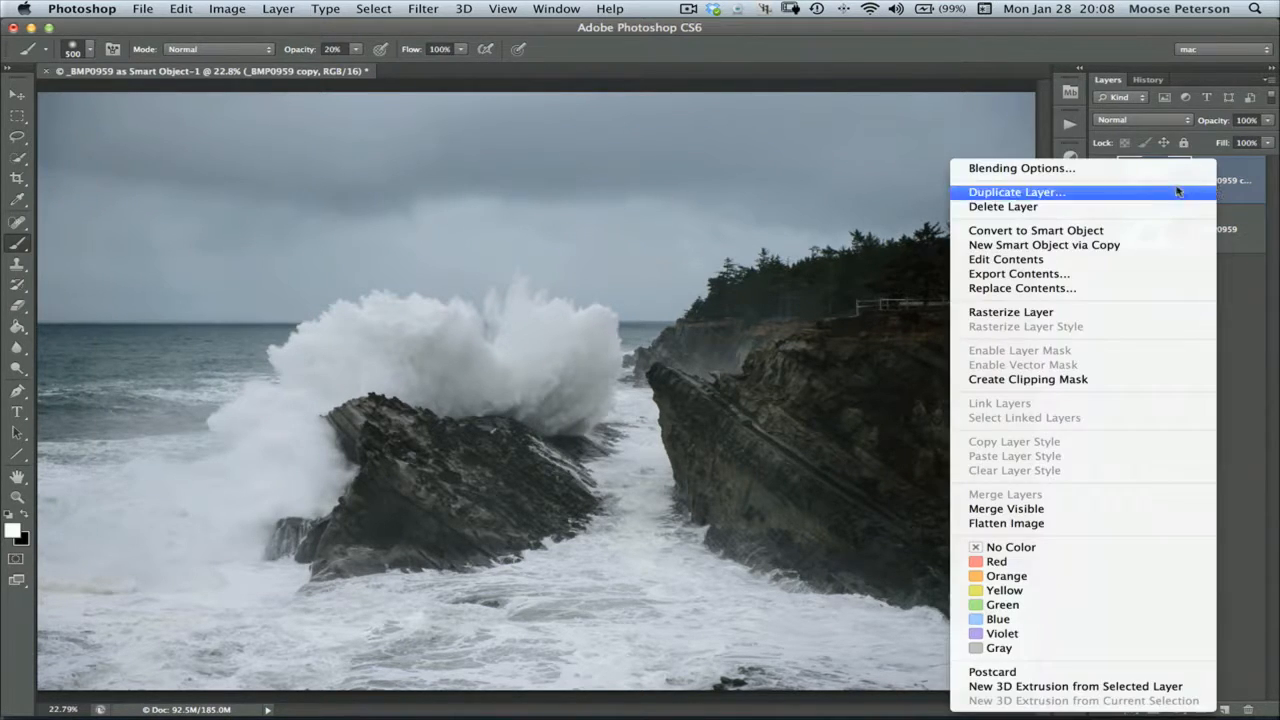
left_click(1015, 313)
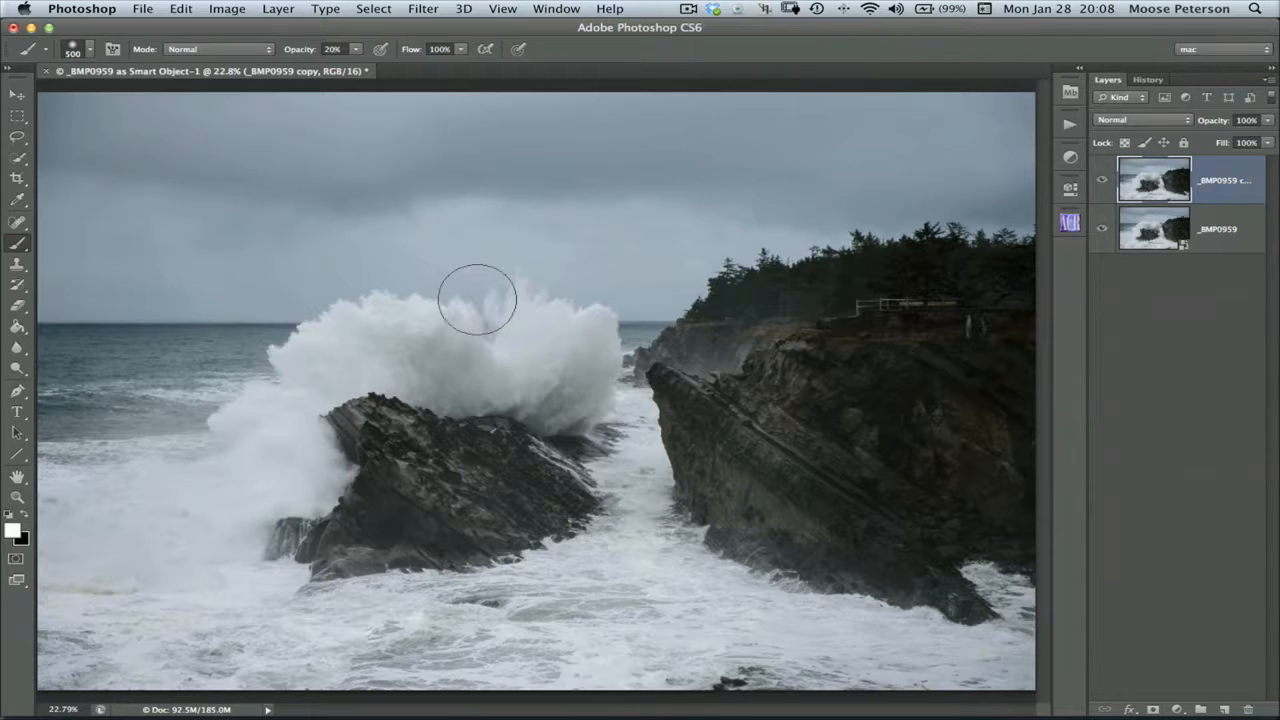
Step: Convert the duplicate layer to black and white with Silver Efex Pro 2, using Structure 86% and Contrast 16%
left_click(423, 9)
mouse_move(572, 366)
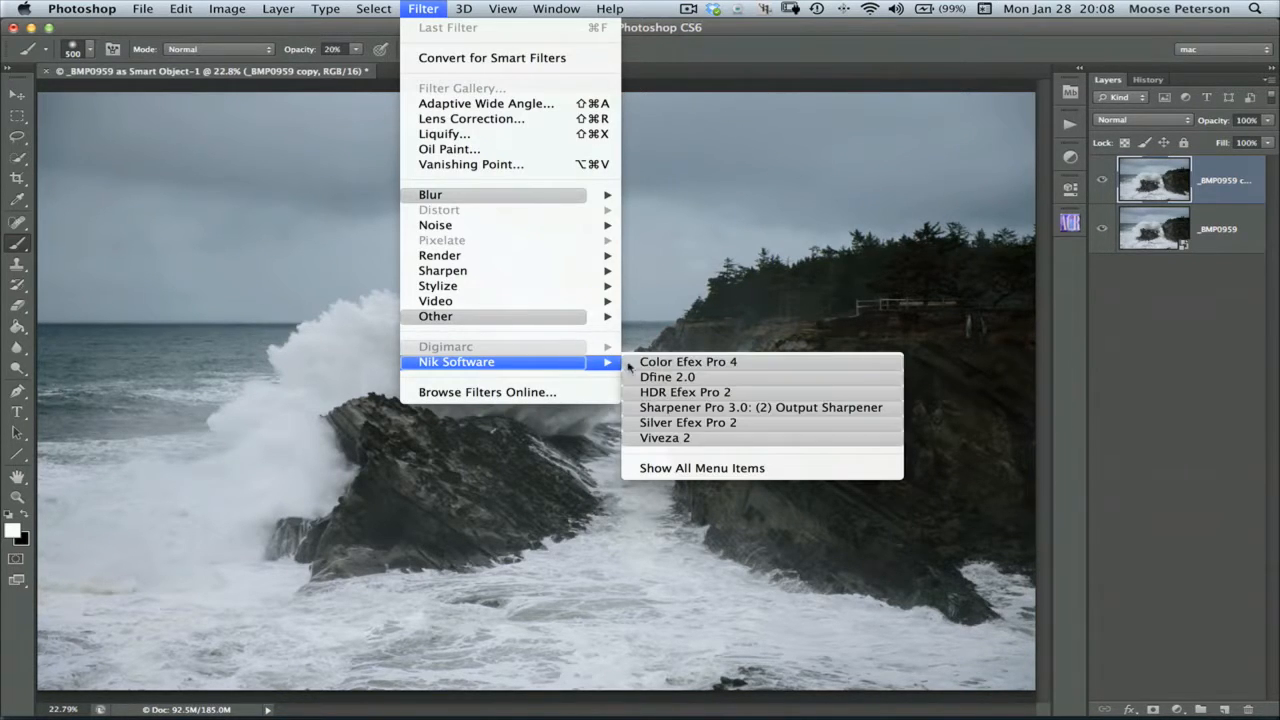
left_click(667, 428)
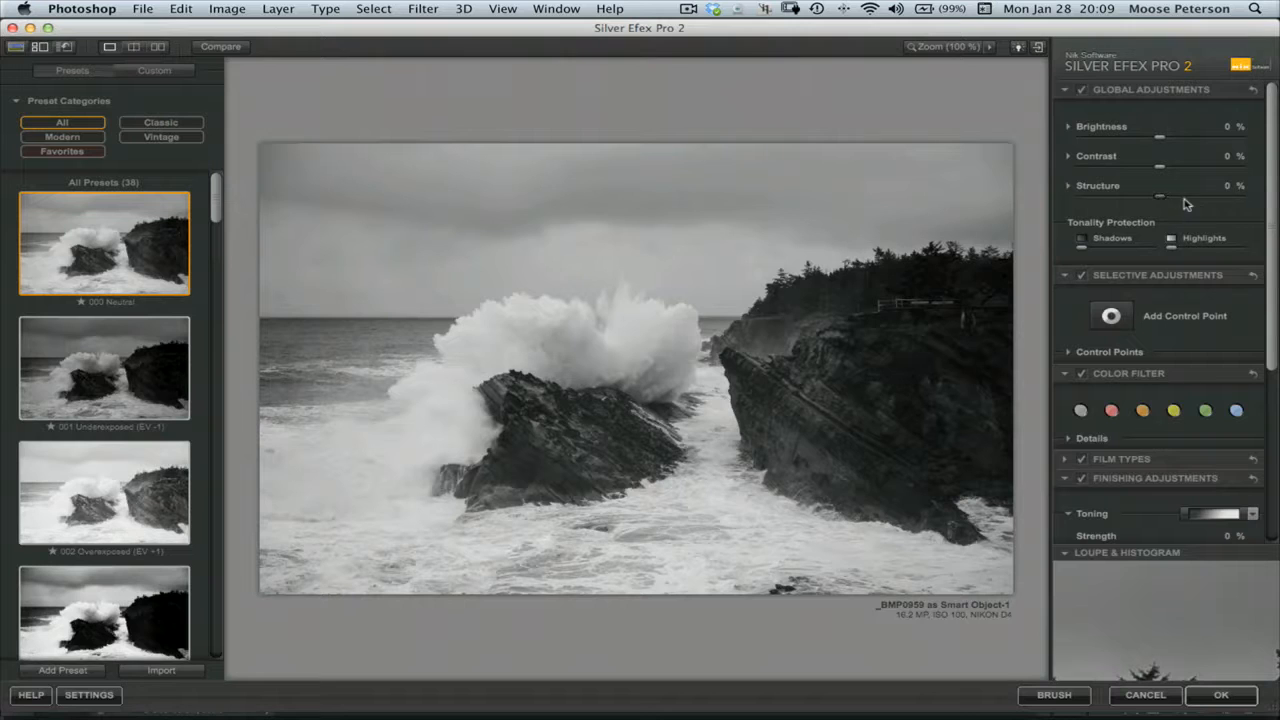
left_click_drag(1157, 200, 1226, 197)
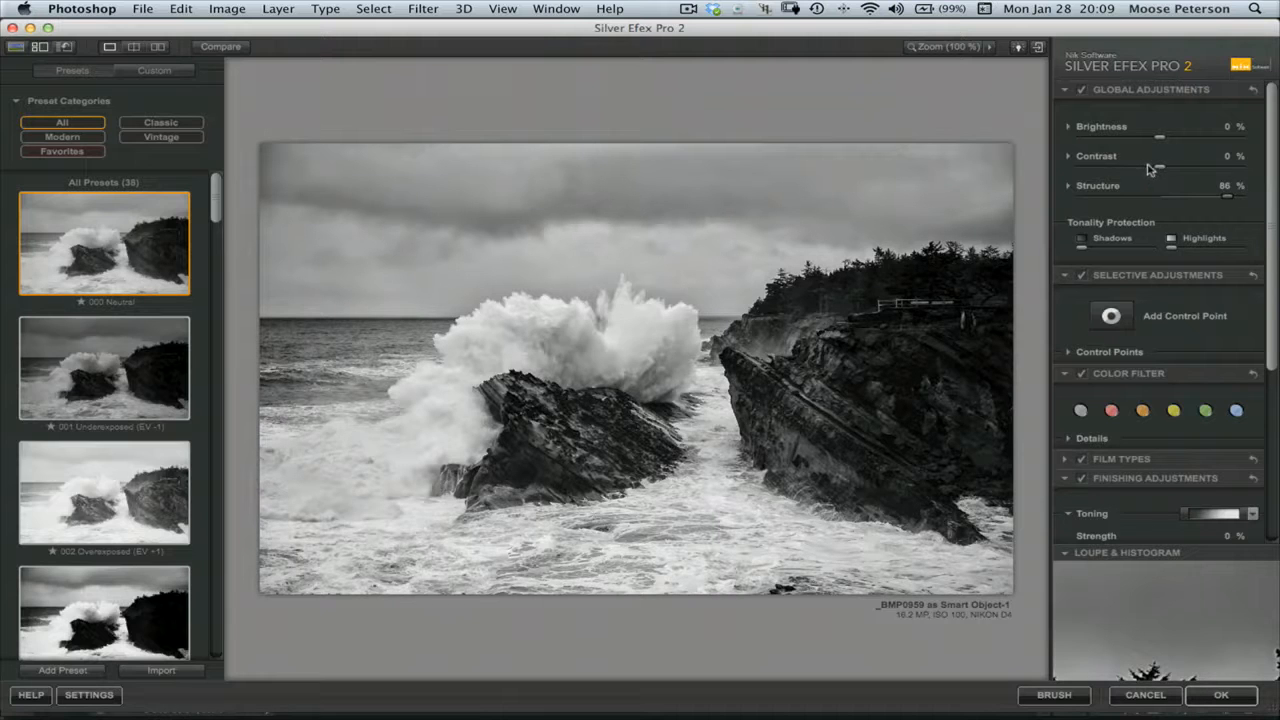
mouse_move(1155, 168)
left_mouse_down()
mouse_move(1182, 168)
mouse_move(1124, 174)
mouse_move(1155, 174)
left_mouse_up()
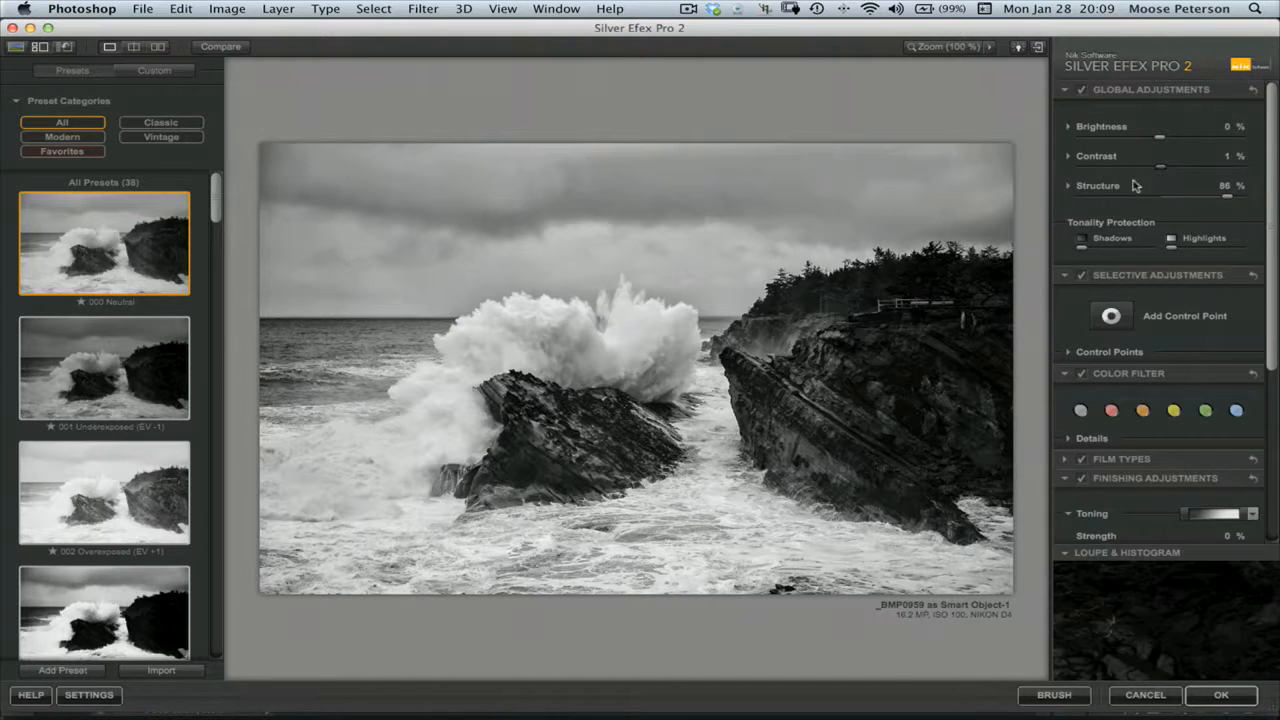
left_click_drag(1160, 171, 1172, 174)
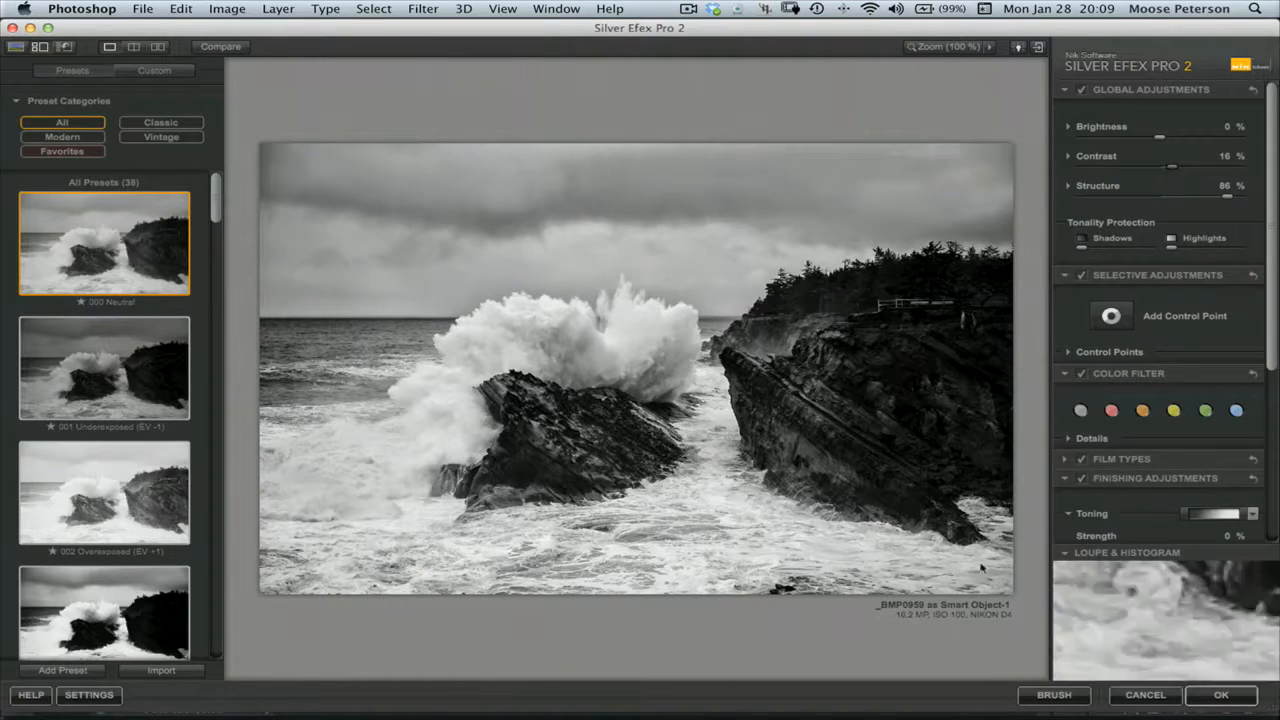
left_click(1215, 697)
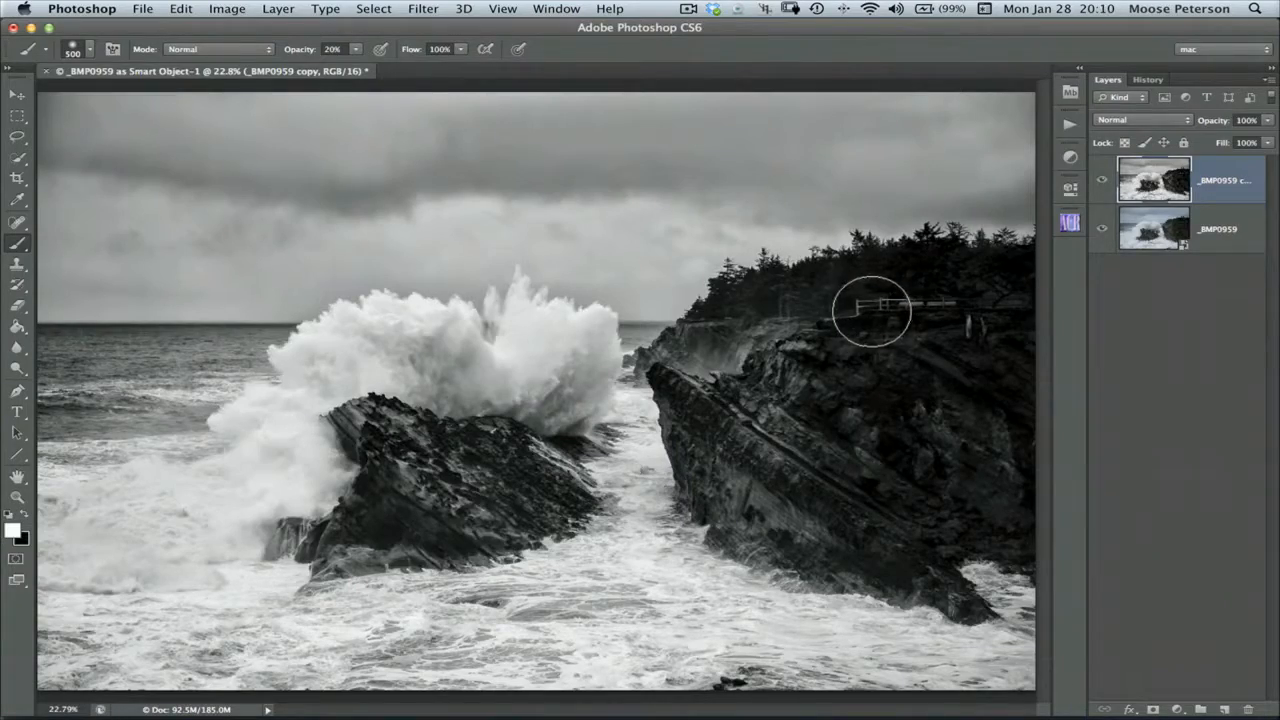
Step: Remove the fence on top of the cliff with the content-aware Spot Healing Brush
key("j")
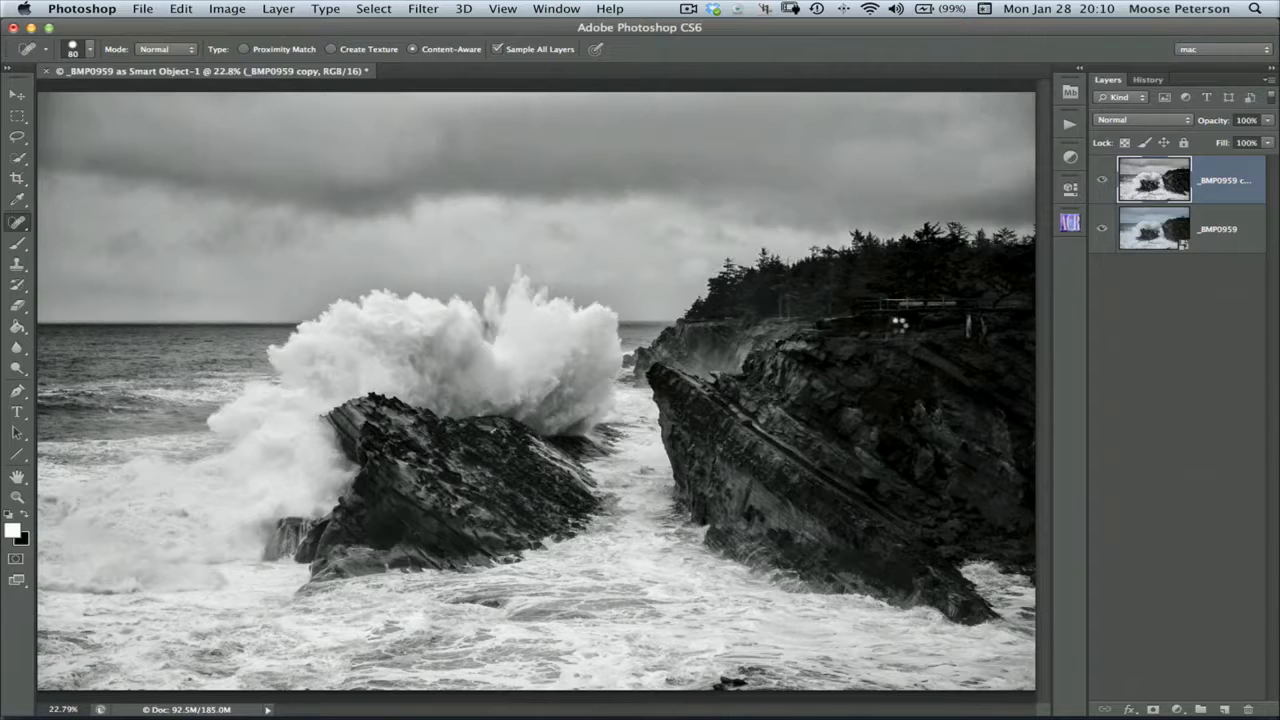
left_click_drag(876, 302, 908, 302)
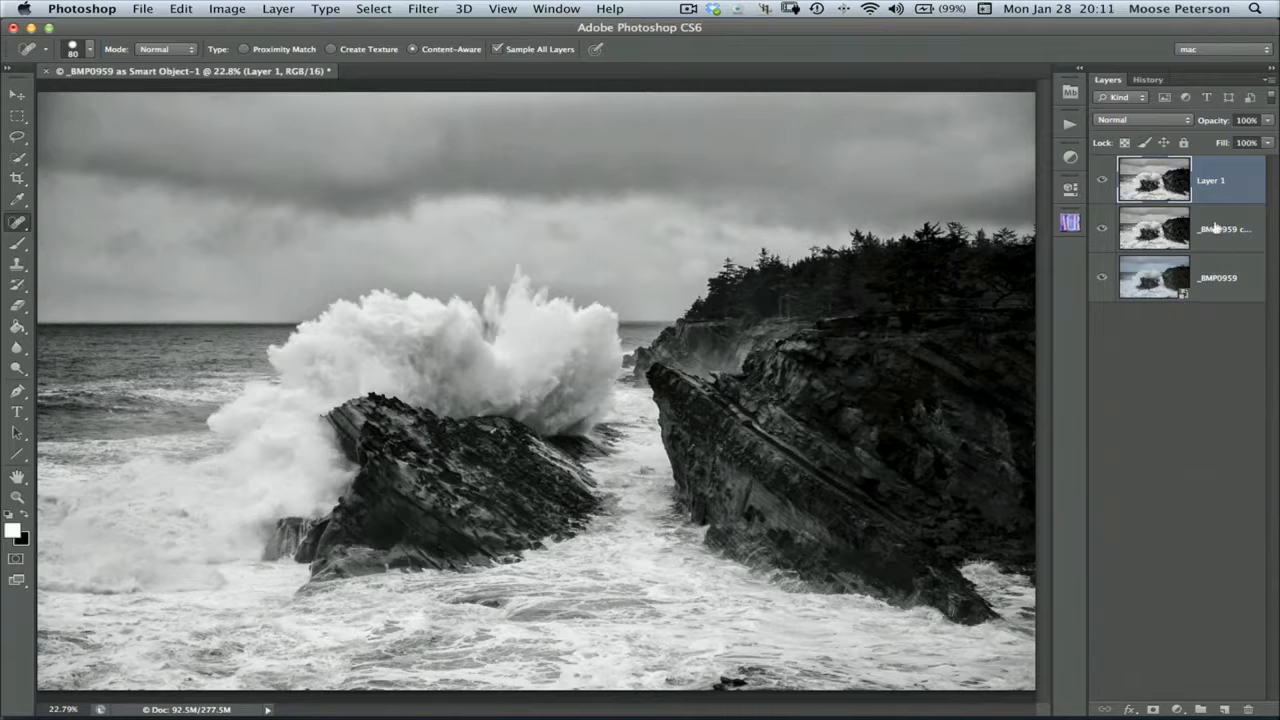
Step: Apply the Darken / Lighten Center filter to Layer 1 in Color Efex Pro 4 and compare the image with and without it
left_click(419, 9)
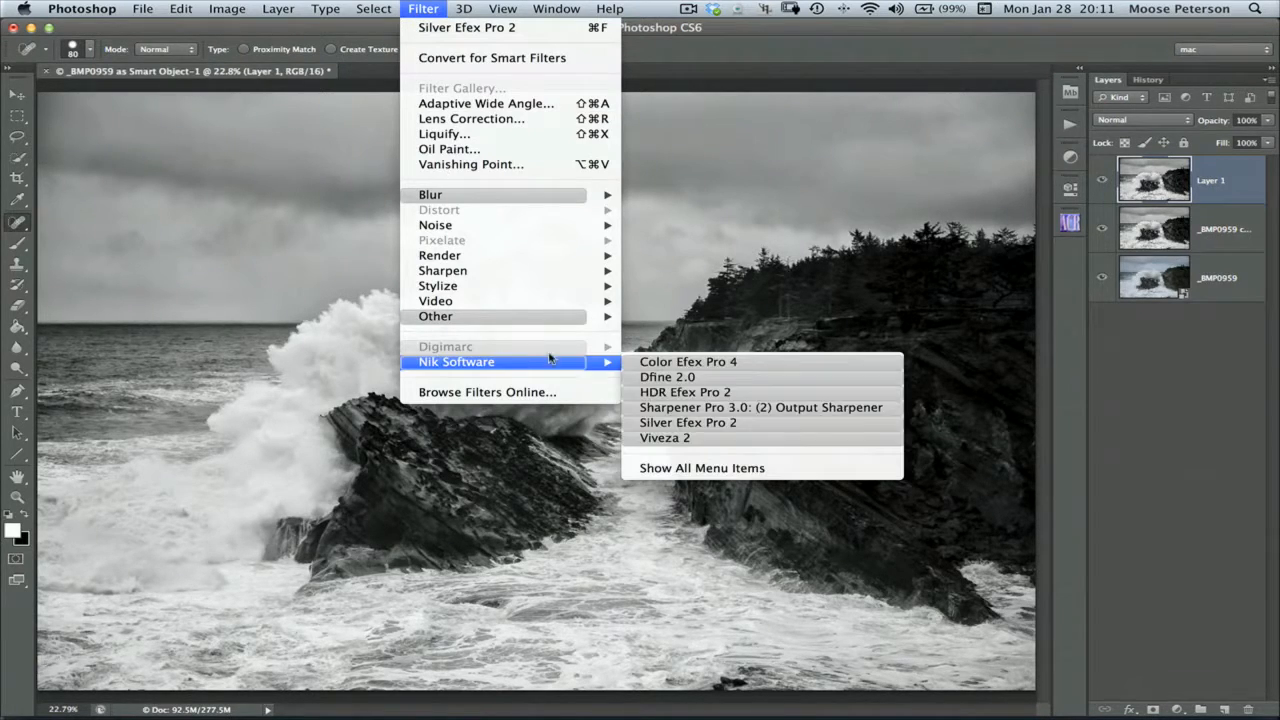
left_click(640, 366)
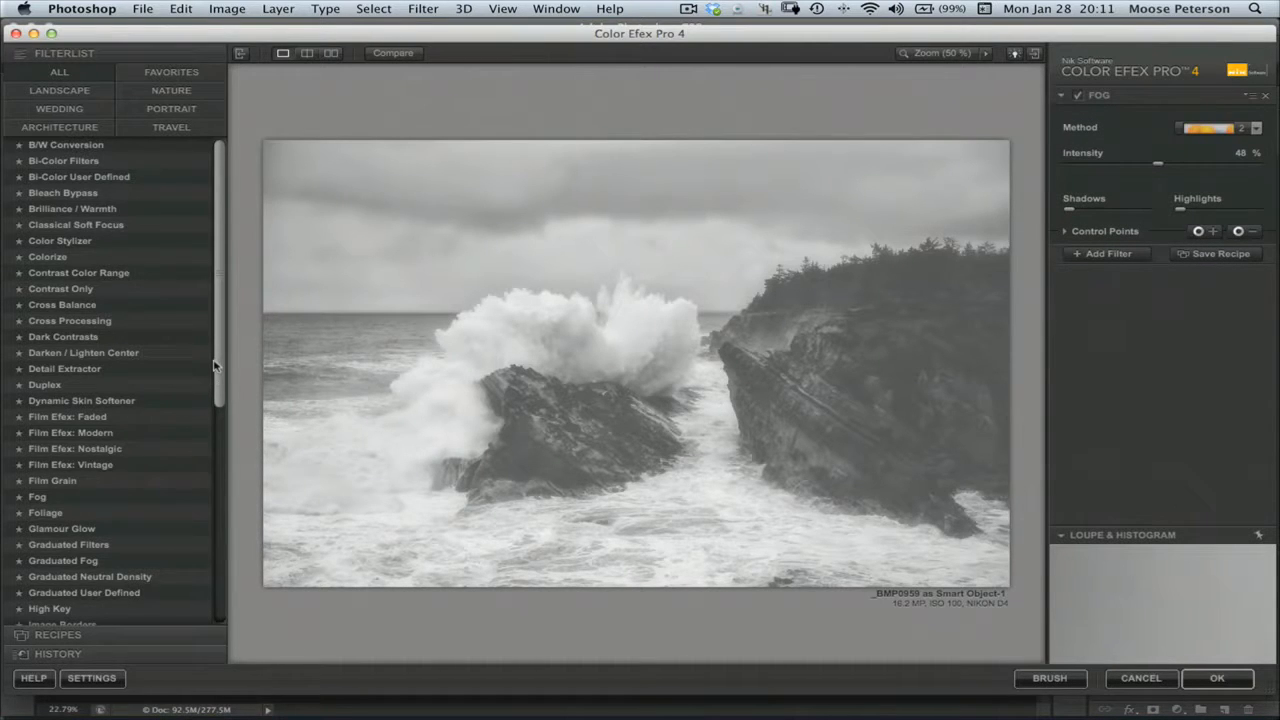
left_click_drag(213, 366, 209, 331)
left_click(63, 353)
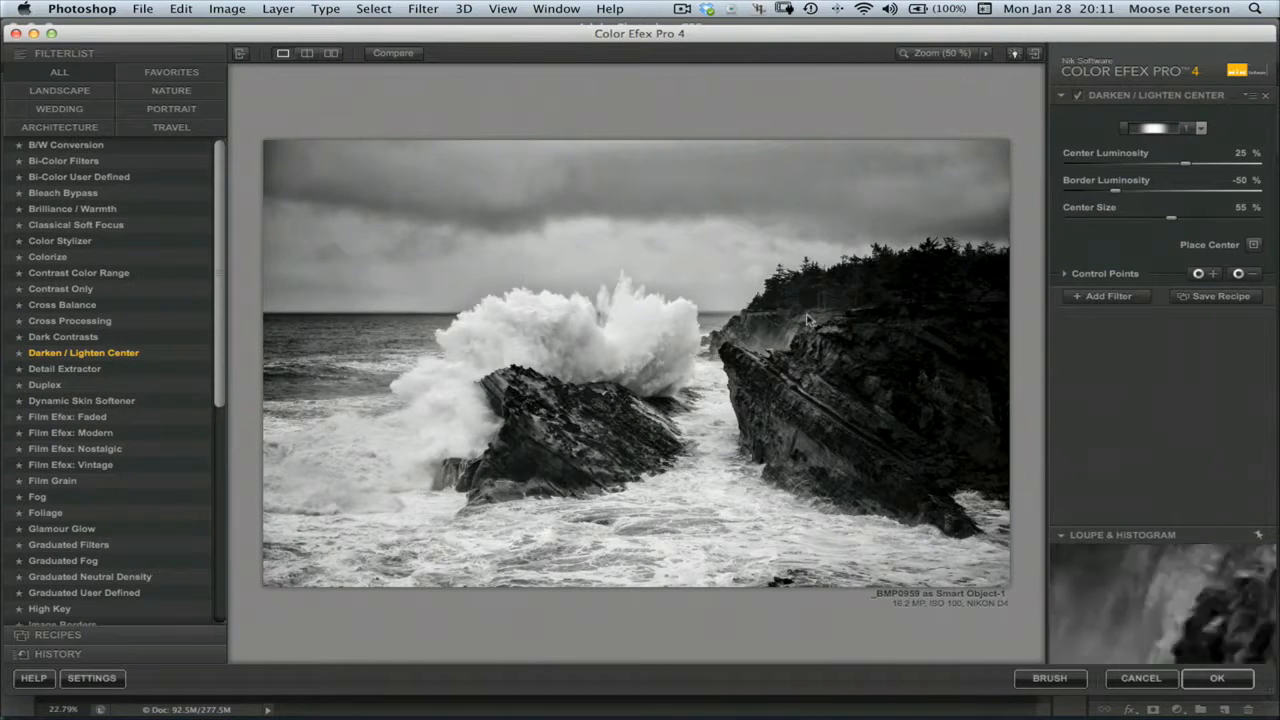
left_click(1077, 96)
left_click(1077, 96)
left_click(1077, 97)
left_click(1077, 96)
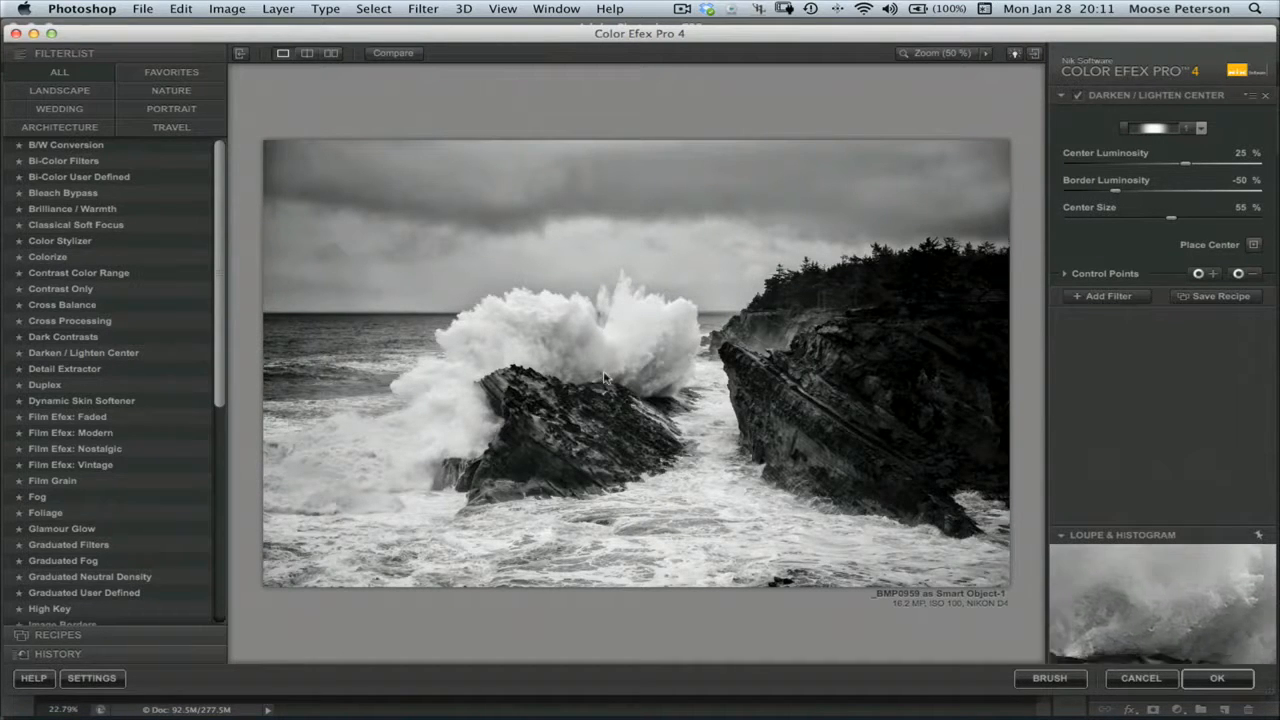
Step: Set Darken / Lighten Center to shape 2 with Border Luminosity -77%, compare its effect, and apply the filter to the layer
left_click(1201, 128)
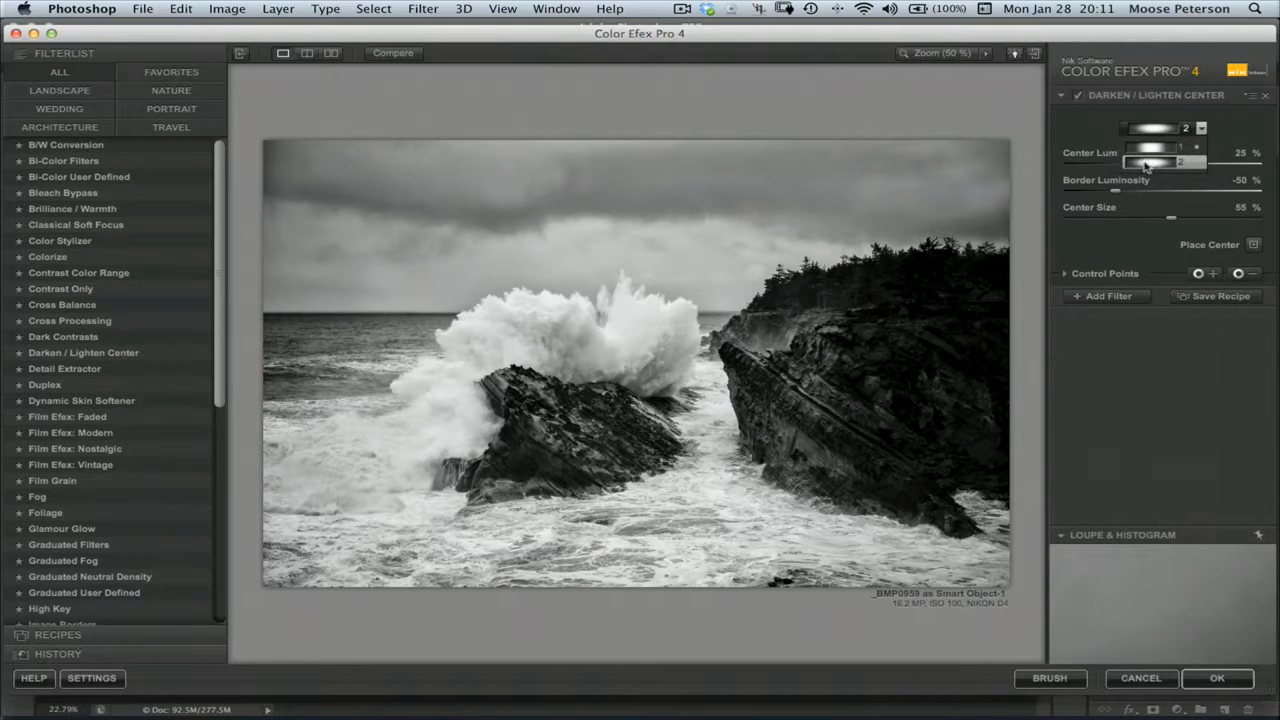
left_click(1148, 162)
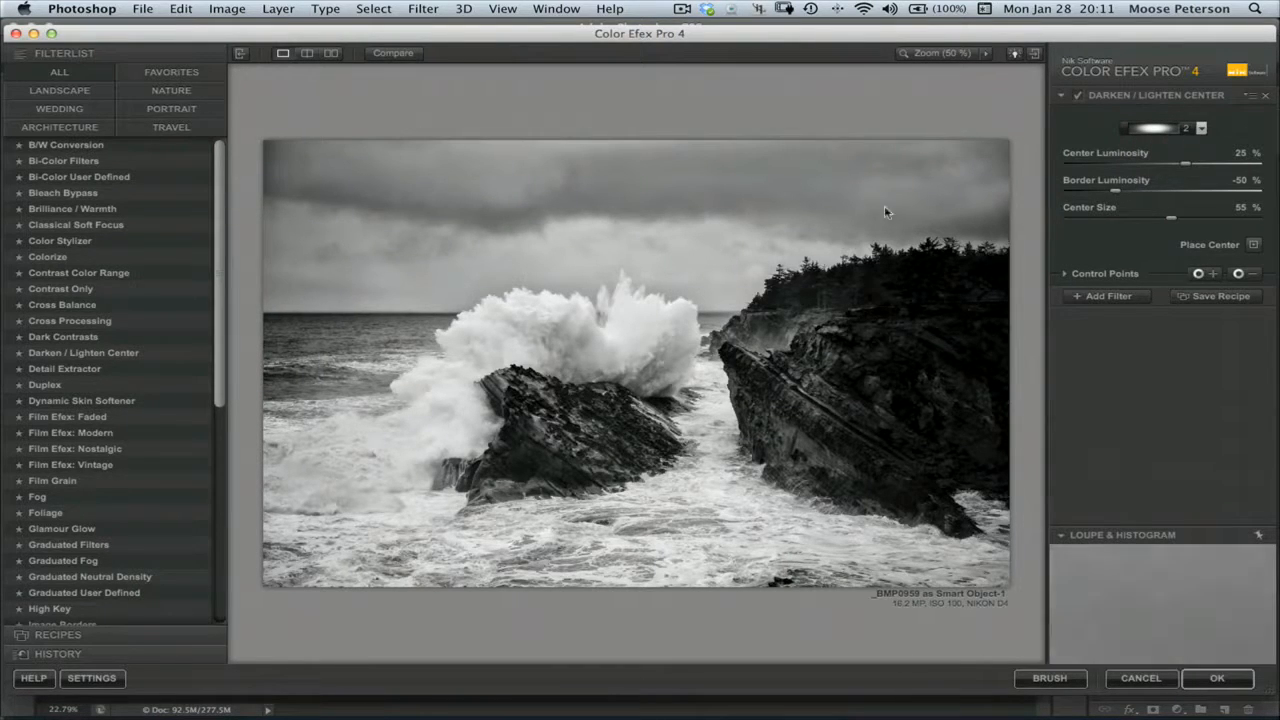
left_click_drag(1108, 195, 1093, 196)
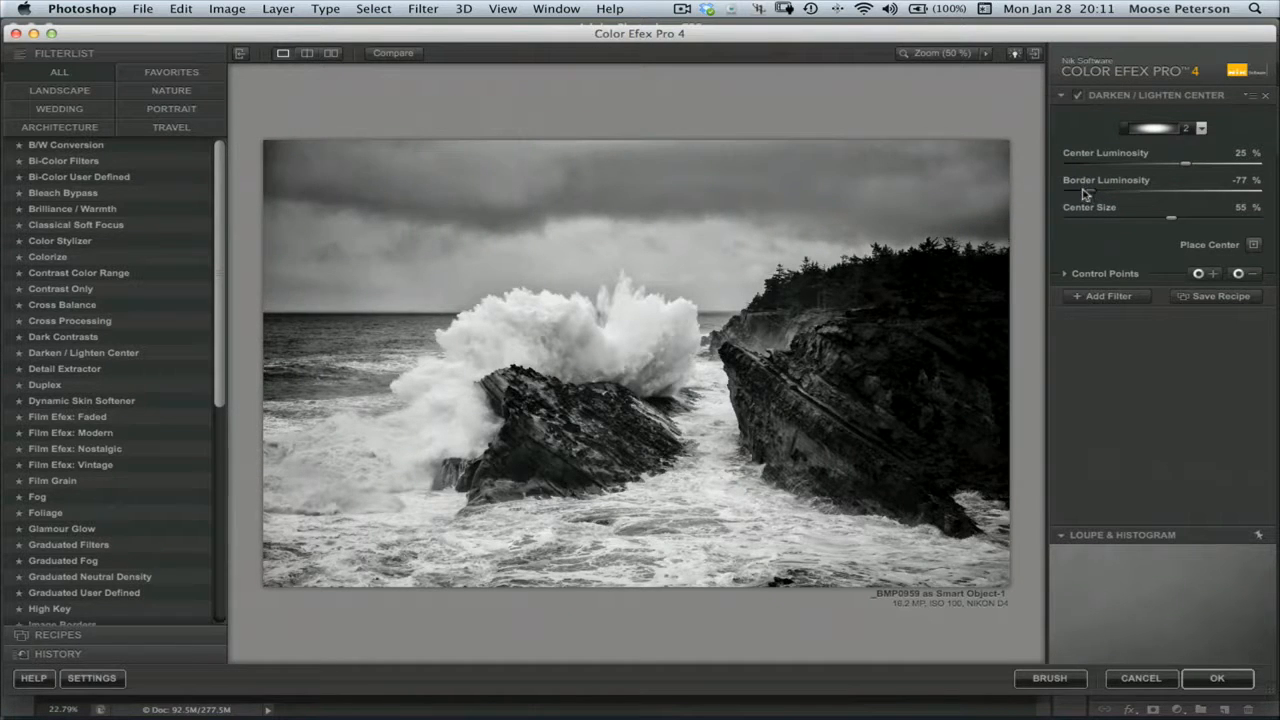
left_click(1077, 96)
left_click(1077, 96)
left_click(1077, 96)
left_click(1077, 96)
left_click(1077, 96)
left_click(1077, 96)
left_click(1212, 678)
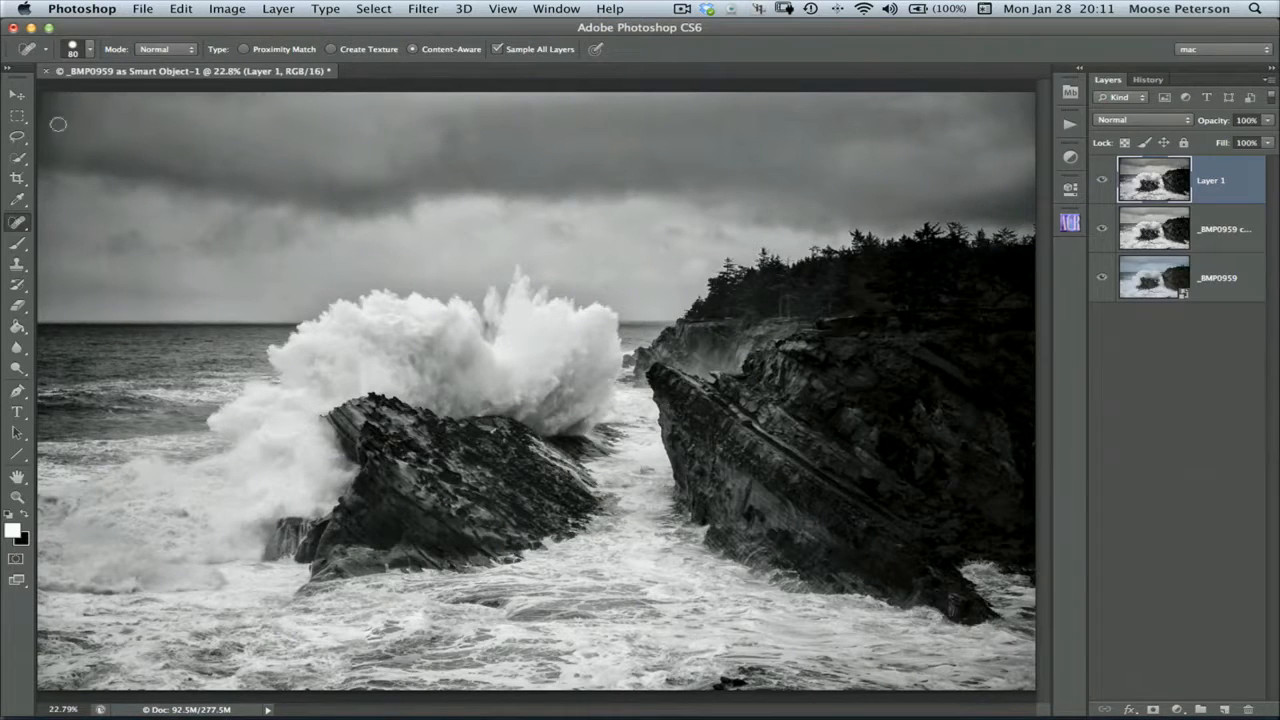
Step: Lasso the dark upper-left corner of the sky, fill it with Content-Aware at 100% opacity, and deselect
key("l")
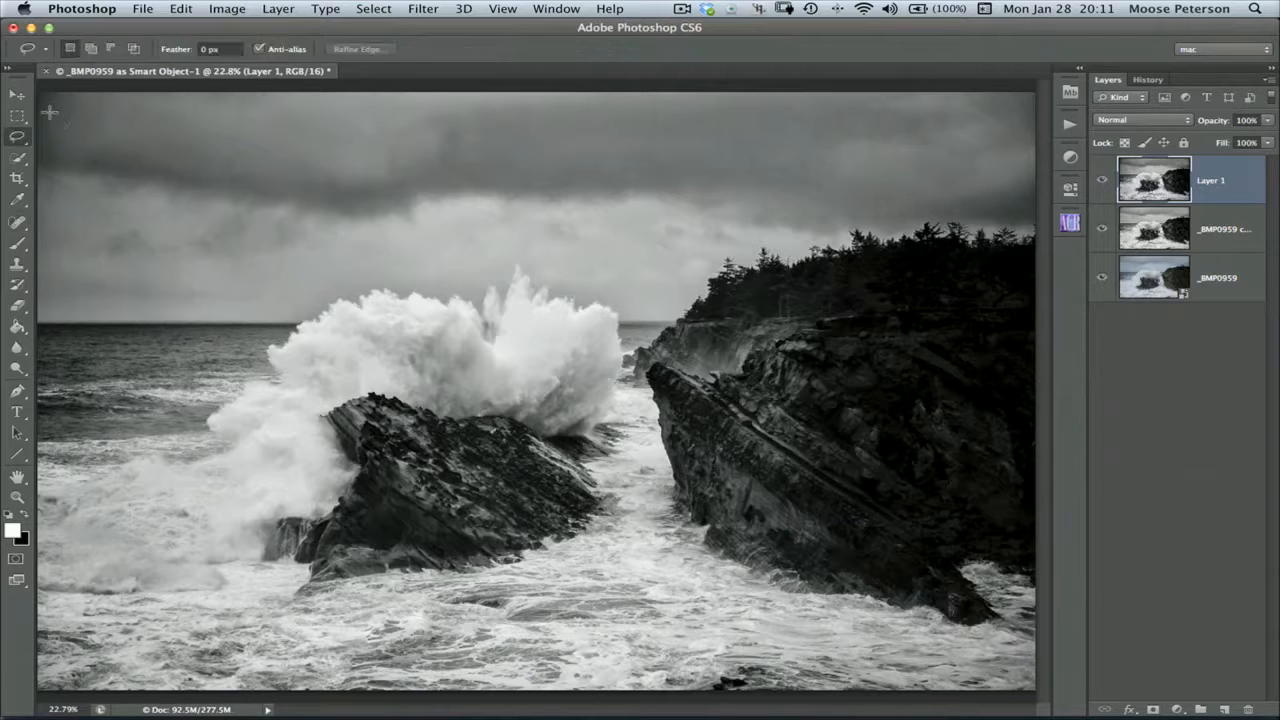
mouse_move(35, 88)
left_mouse_down()
mouse_move(87, 102)
mouse_move(96, 143)
mouse_move(66, 170)
mouse_move(36, 168)
mouse_move(15, 88)
left_mouse_up()
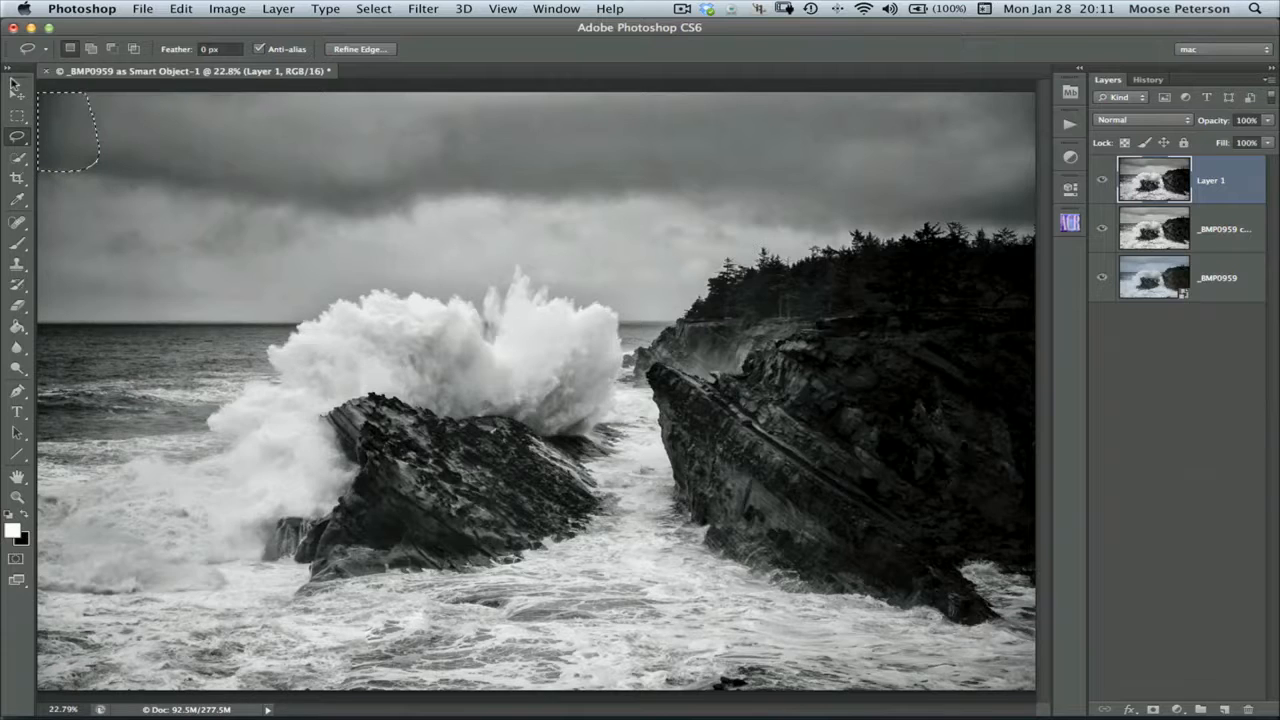
key("shift+BackSpace")
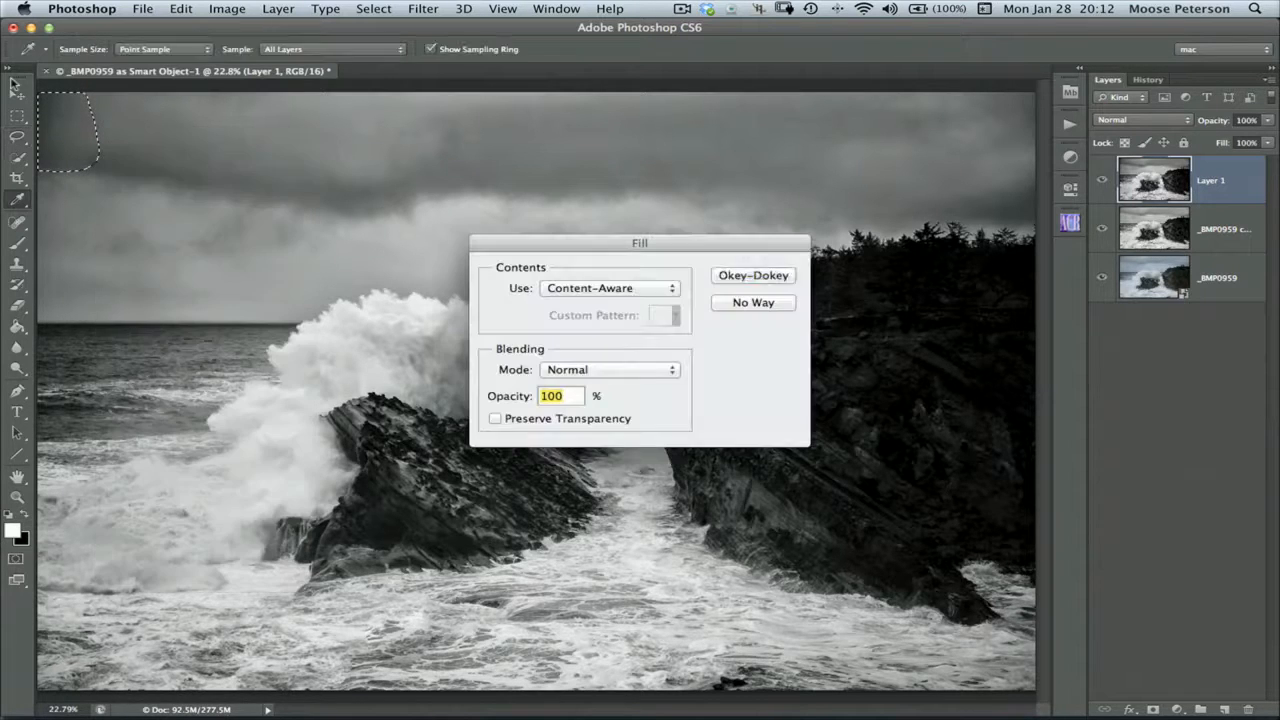
left_click(754, 276)
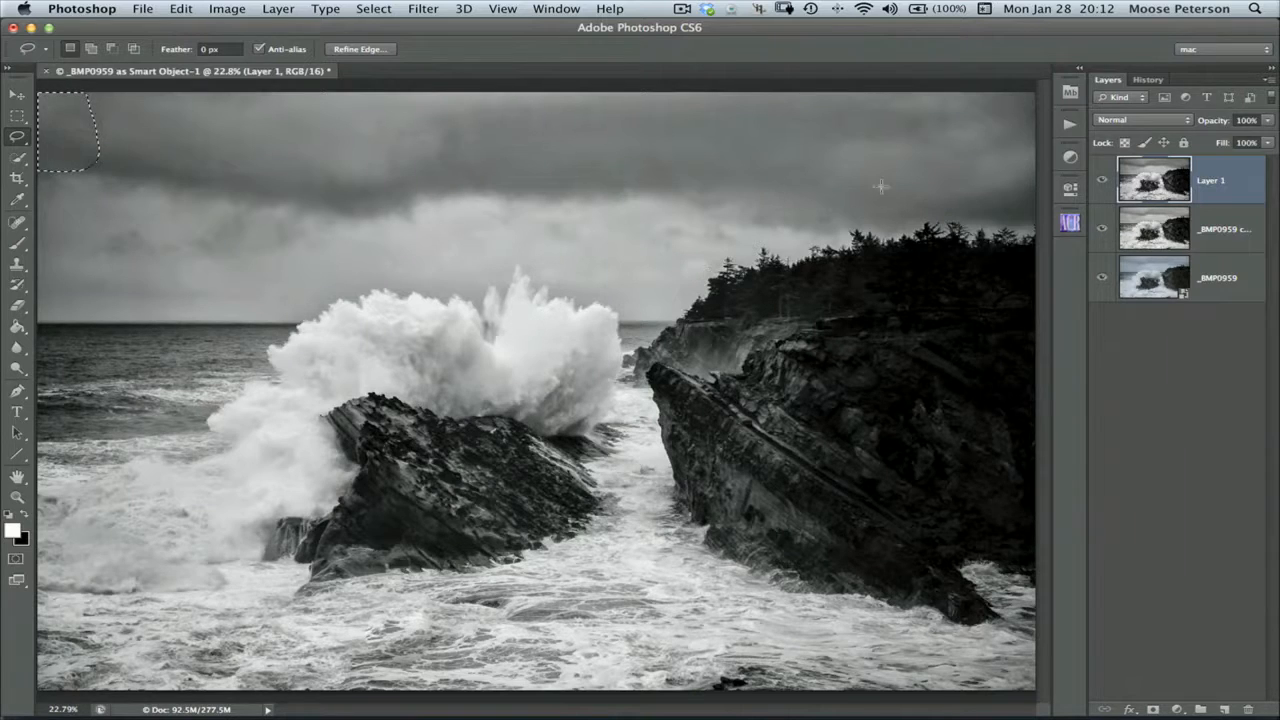
key("super+d")
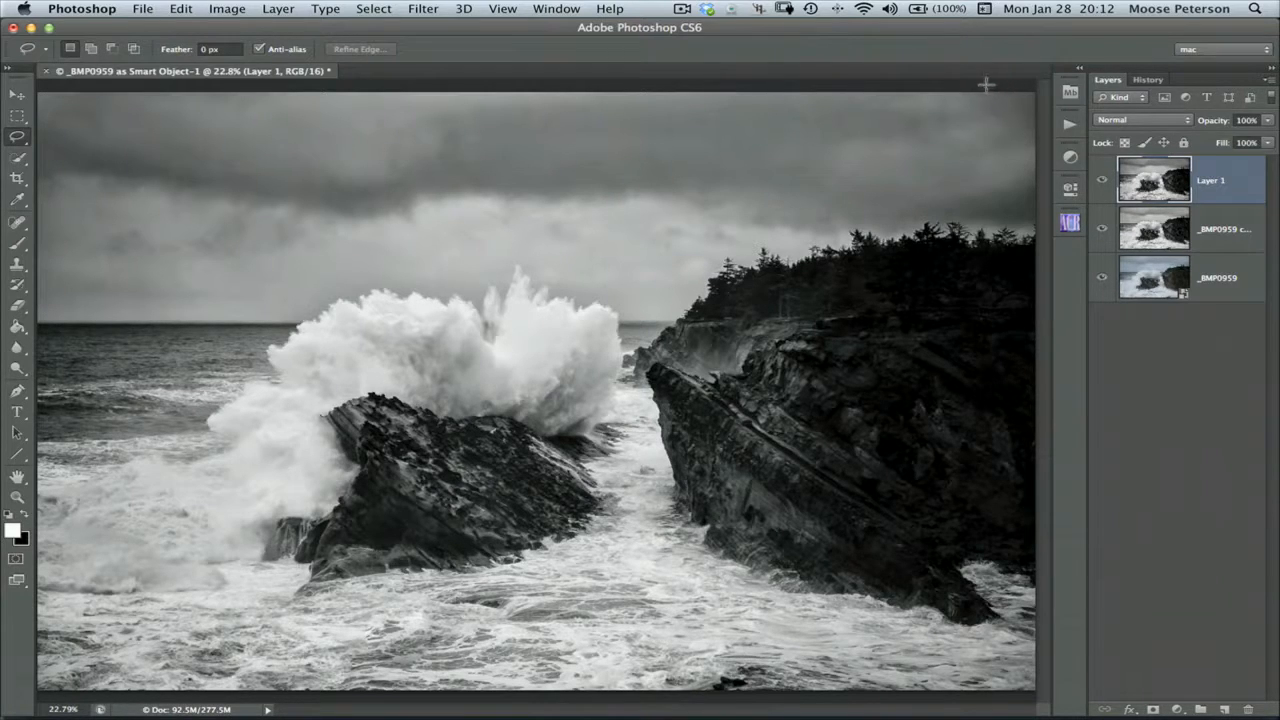
Step: Lasso the dark upper-right corner of the sky, fill it with Content-Aware at 100% opacity, and deselect
mouse_move(973, 131)
left_mouse_down()
mouse_move(1035, 152)
mouse_move(1042, 113)
mouse_move(1025, 88)
mouse_move(964, 78)
left_mouse_up()
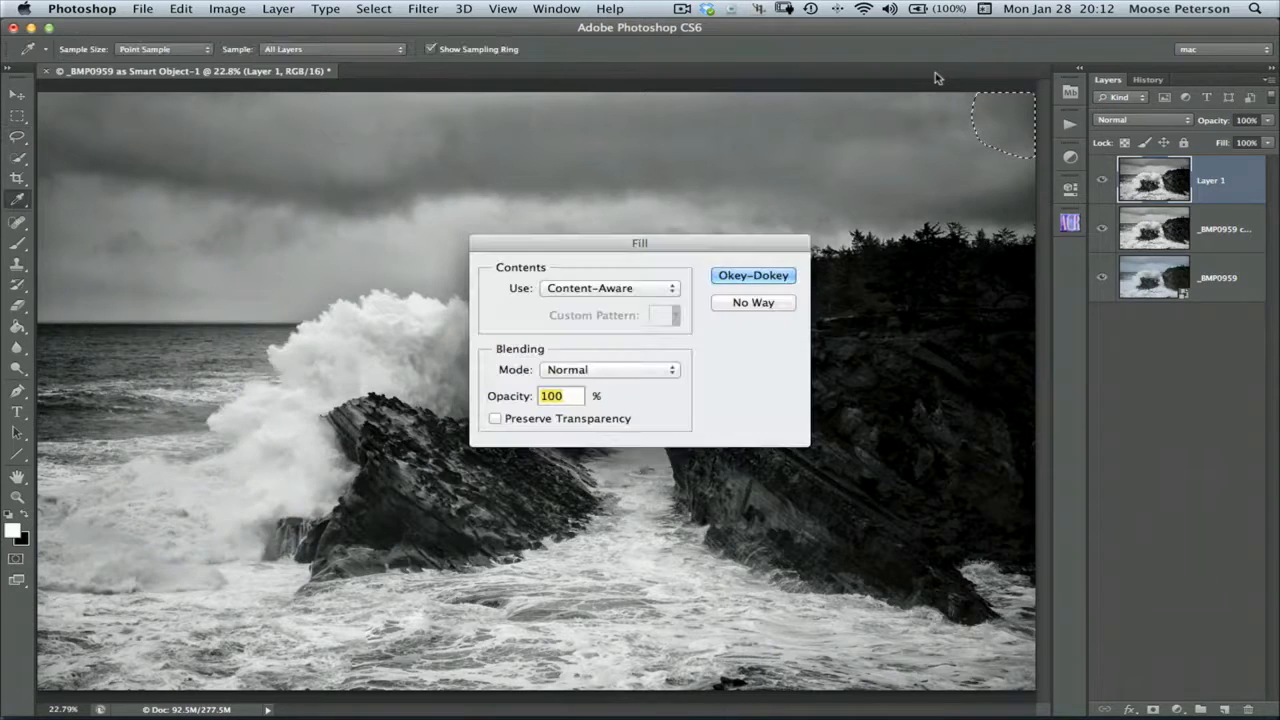
left_click(733, 284)
key("l")
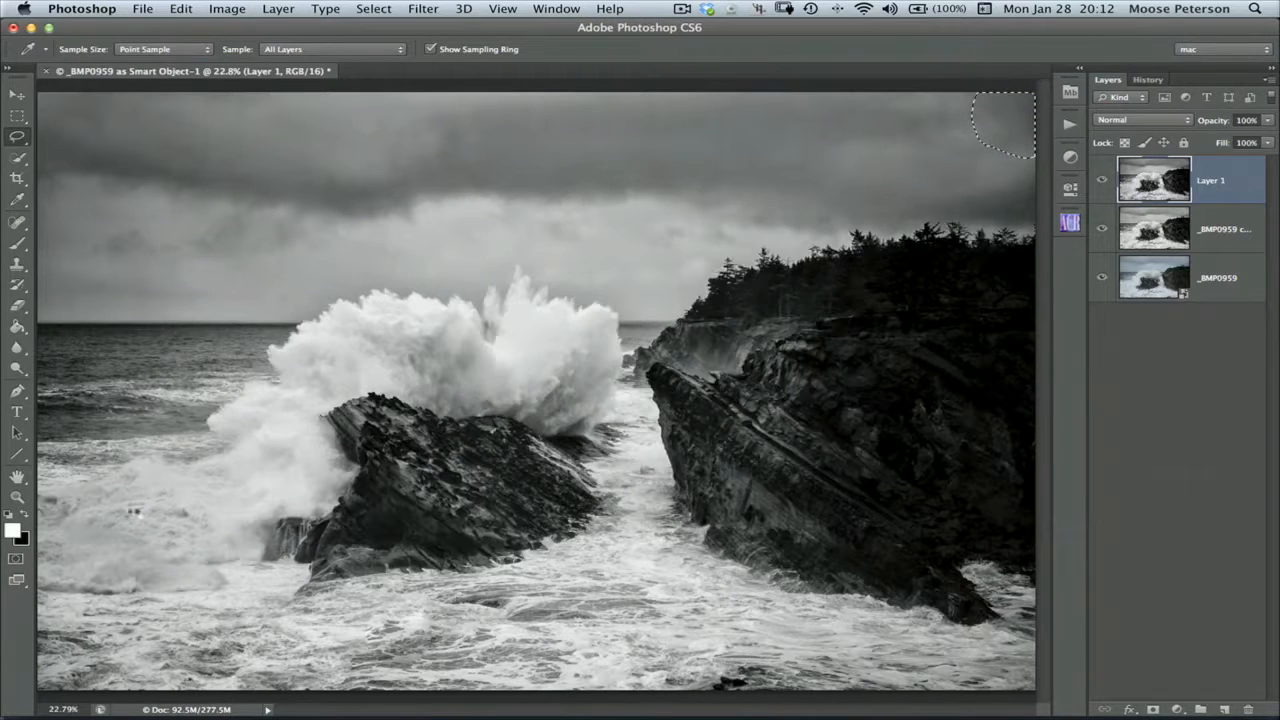
key("super+d")
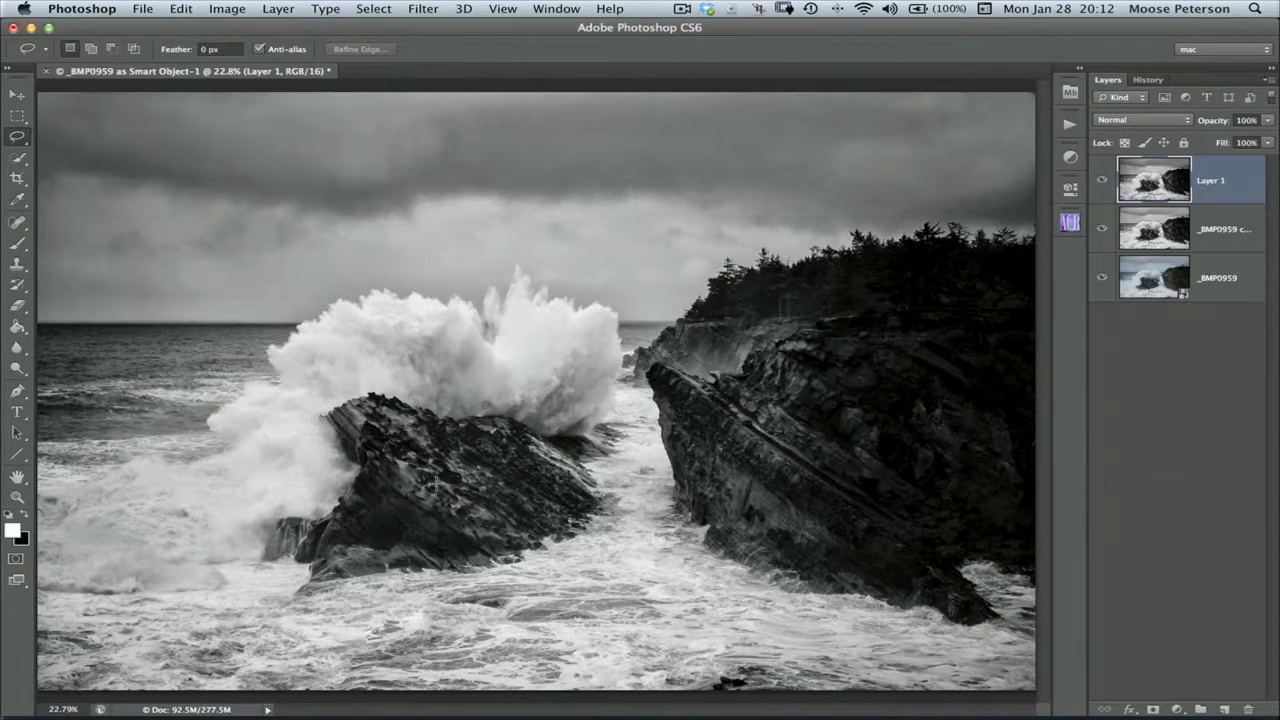
Step: Compare the image with and without Layer 1 by toggling the layer's visibility
left_click(1101, 180)
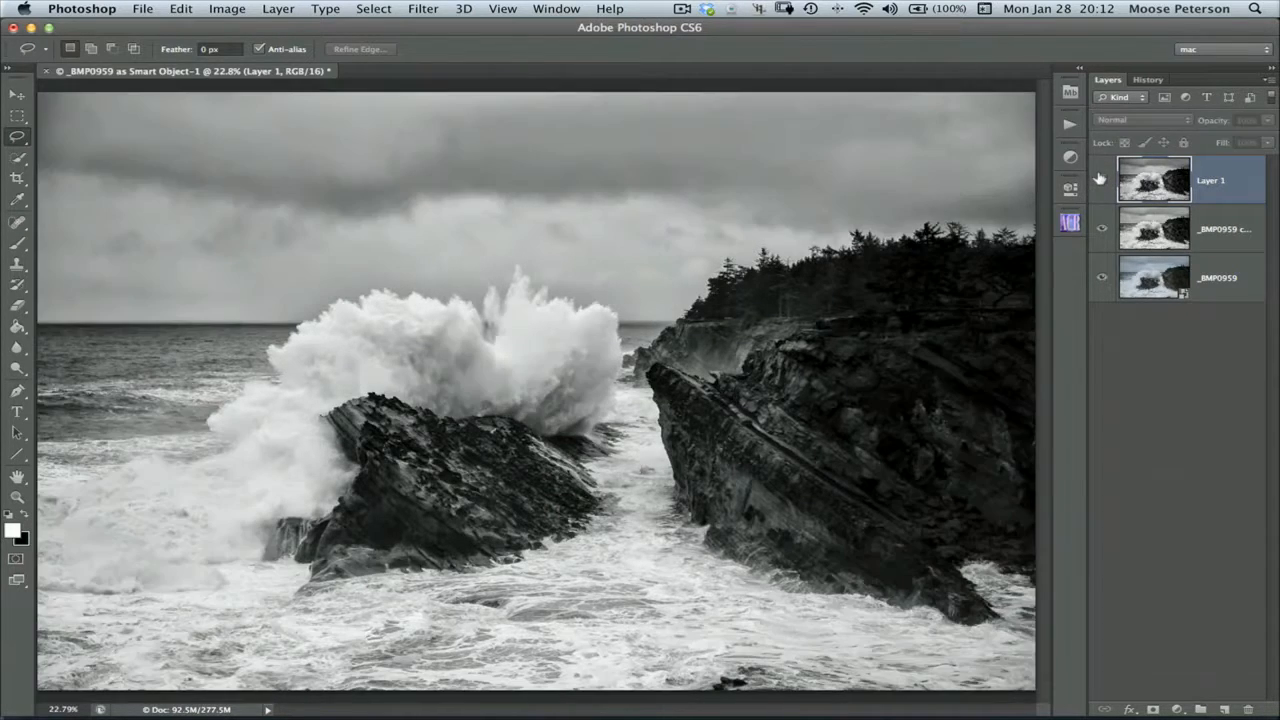
left_click(1100, 179)
left_click(1100, 179)
left_click(1100, 179)
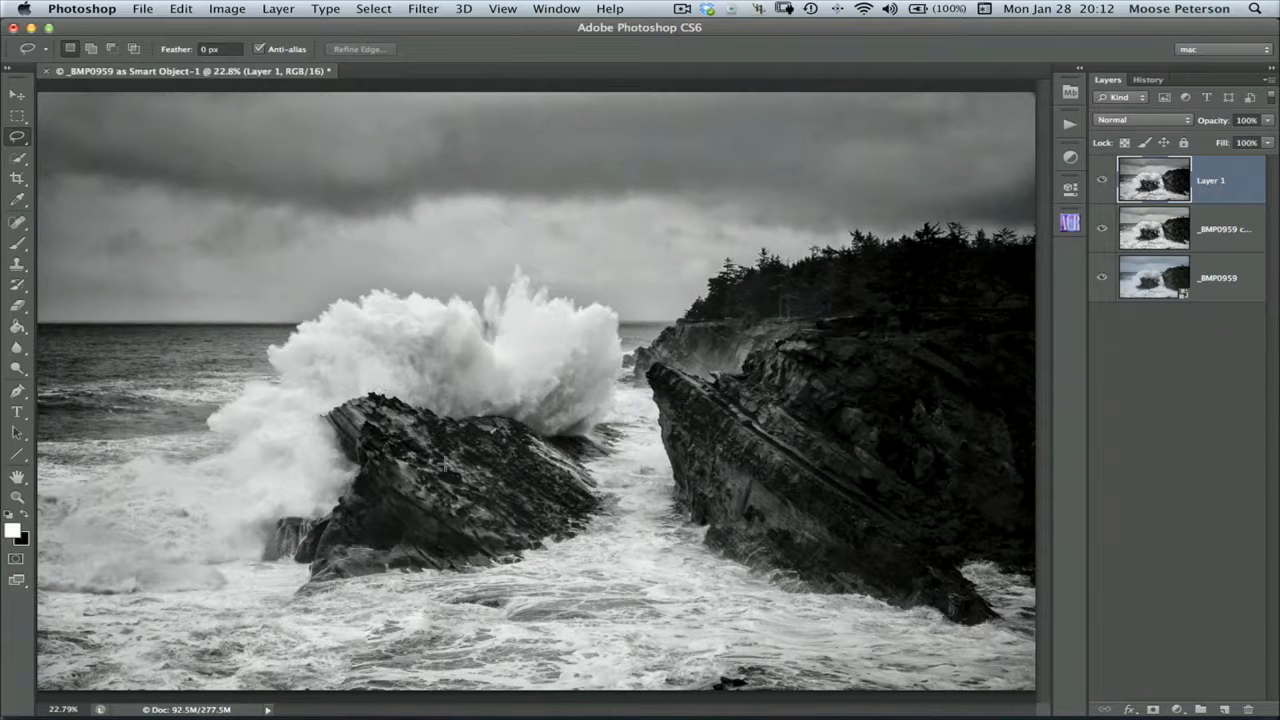
Step: Add a Curves adjustment layer above Layer 1, pull the curve's midpoint slightly down, and turn its mask black
left_click(1069, 158)
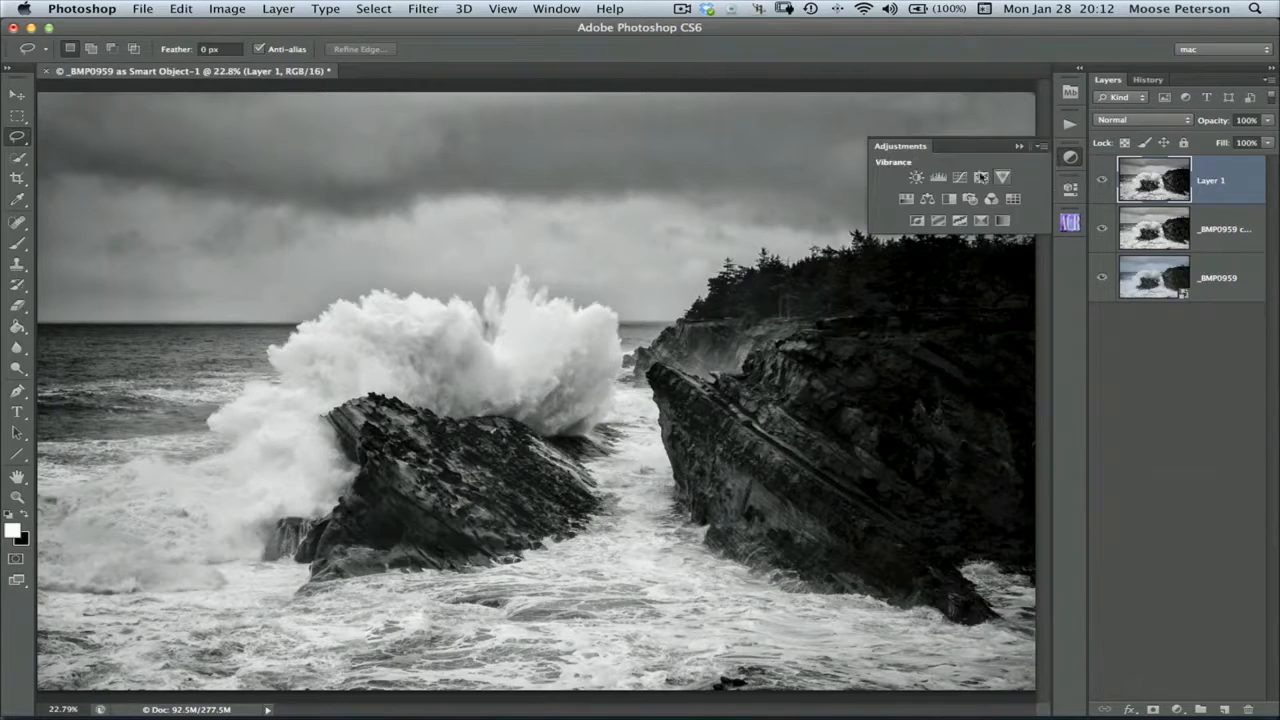
left_click(962, 178)
mouse_move(931, 341)
left_mouse_down()
mouse_move(937, 365)
mouse_move(933, 337)
left_mouse_up()
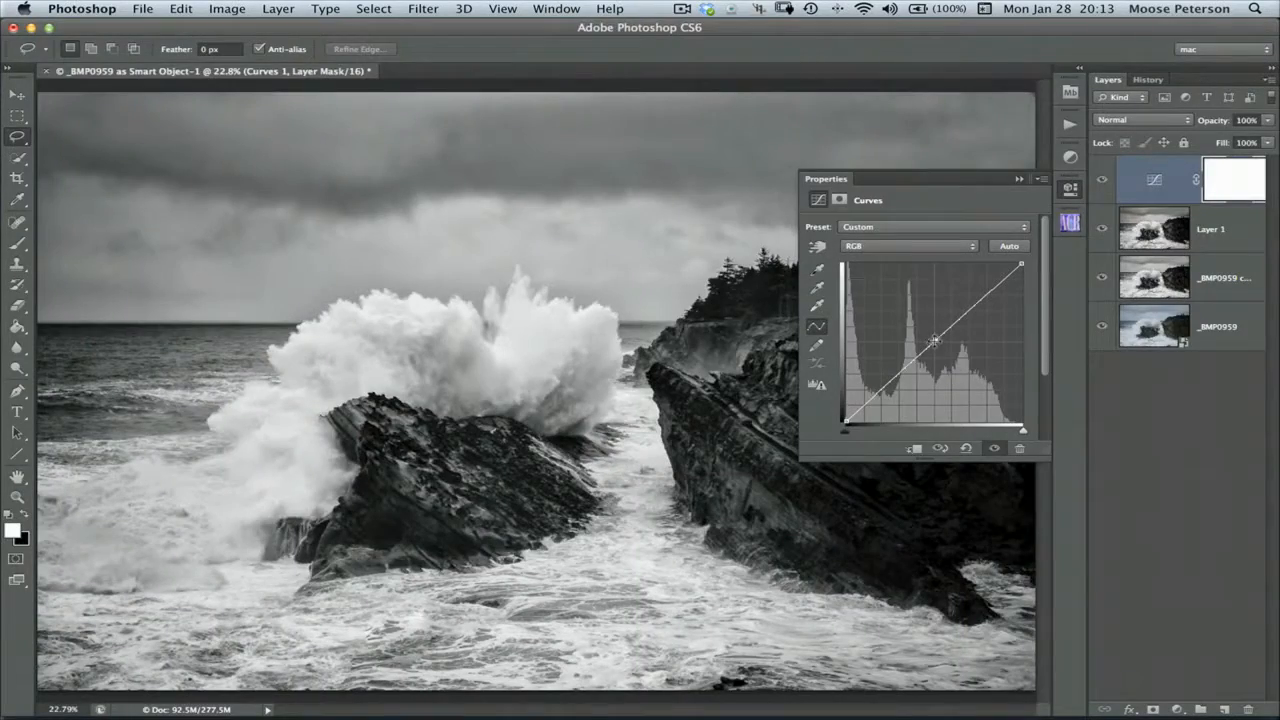
left_click_drag(933, 340, 947, 356)
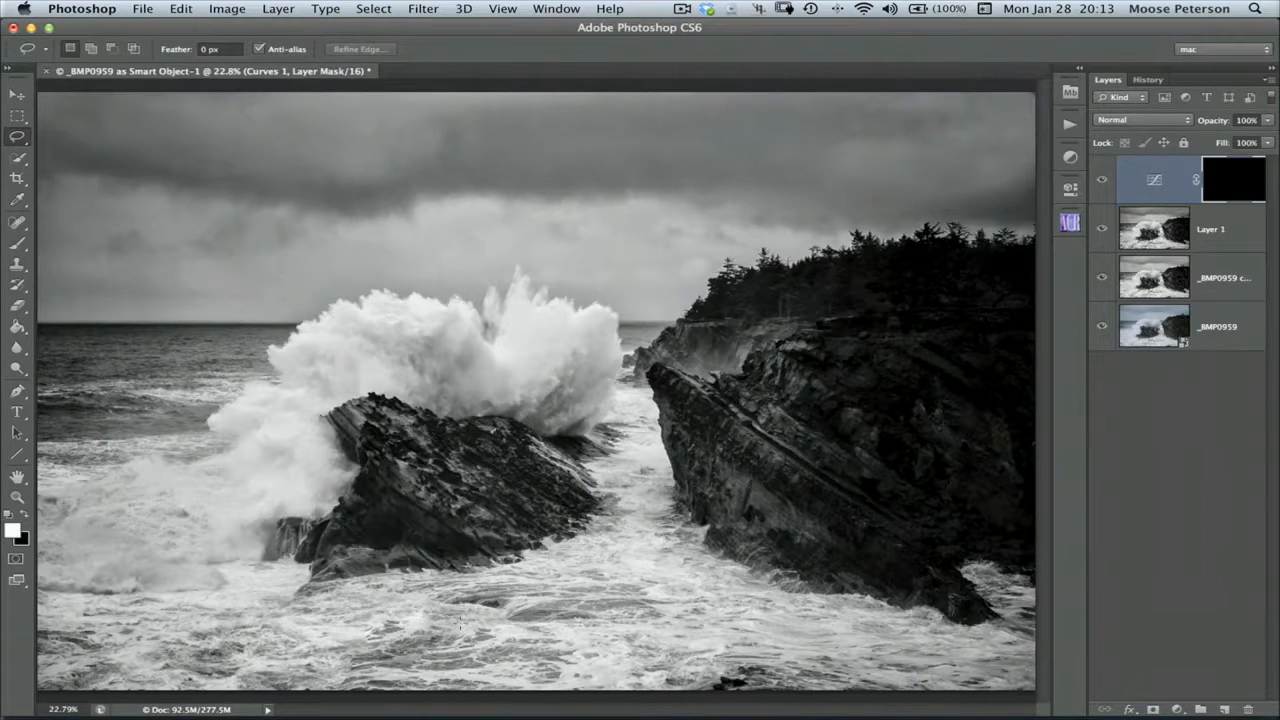
Step: Paint white on the Curves mask with a 500 px brush at 20% opacity over the foreground foam, channel and rocks
key("b")
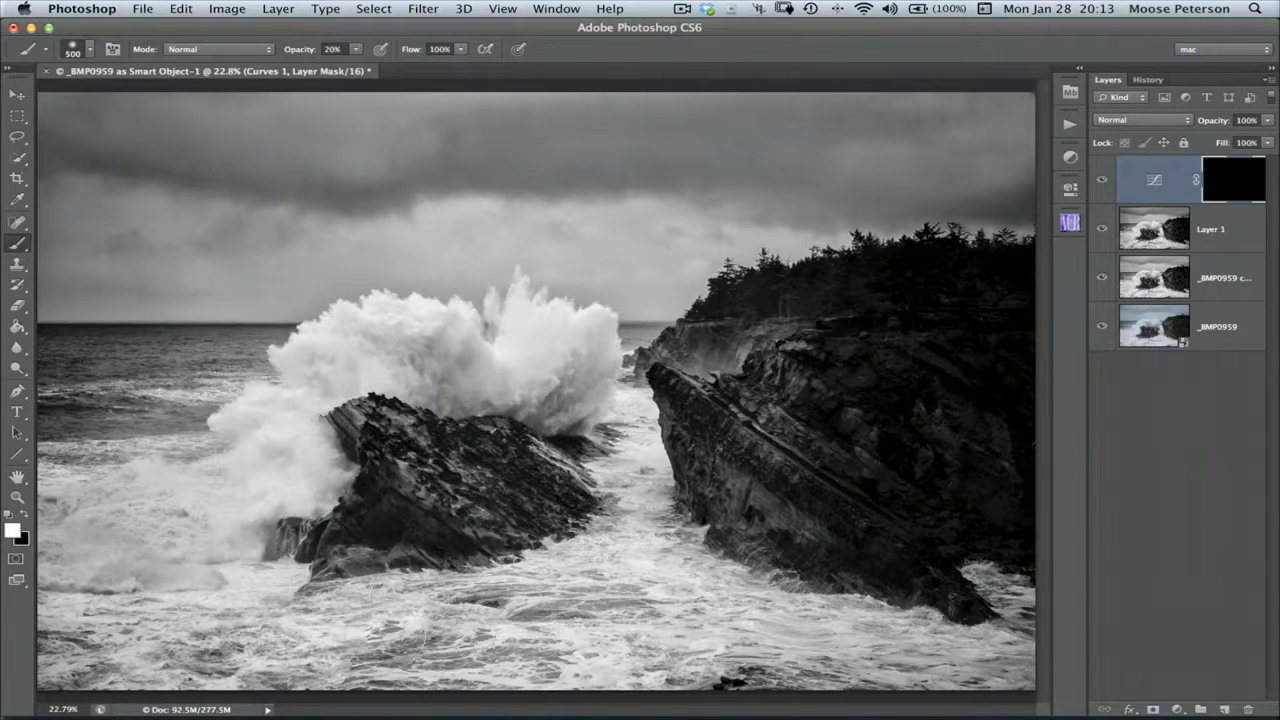
mouse_move(376, 626)
left_mouse_down()
mouse_move(192, 686)
mouse_move(265, 657)
mouse_move(520, 664)
mouse_move(308, 667)
mouse_move(314, 636)
mouse_move(372, 620)
mouse_move(160, 668)
left_mouse_up()
mouse_move(290, 670)
left_mouse_down()
mouse_move(244, 668)
mouse_move(275, 635)
mouse_move(591, 677)
mouse_move(242, 652)
left_mouse_up()
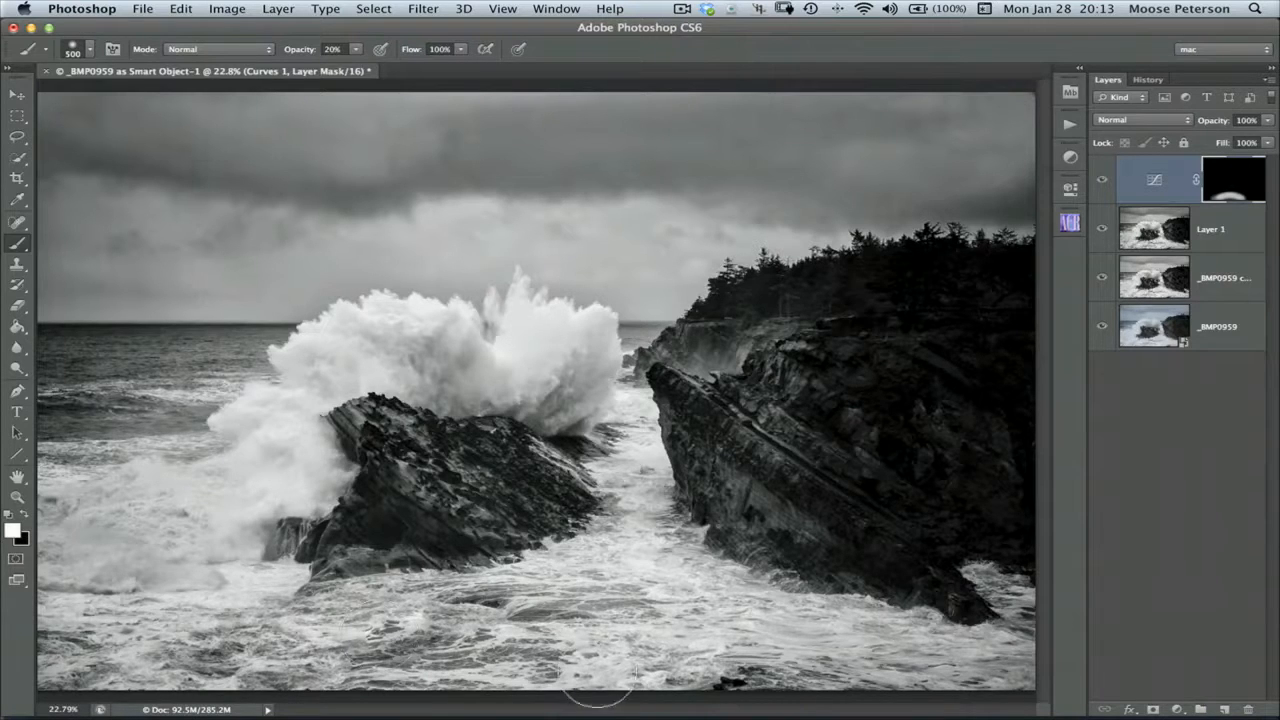
mouse_move(699, 586)
left_mouse_down()
mouse_move(672, 614)
mouse_move(641, 469)
left_mouse_up()
mouse_move(111, 551)
left_mouse_down()
mouse_move(81, 561)
mouse_move(297, 488)
mouse_move(192, 527)
mouse_move(153, 525)
mouse_move(114, 575)
mouse_move(69, 570)
mouse_move(73, 594)
mouse_move(247, 580)
left_mouse_up()
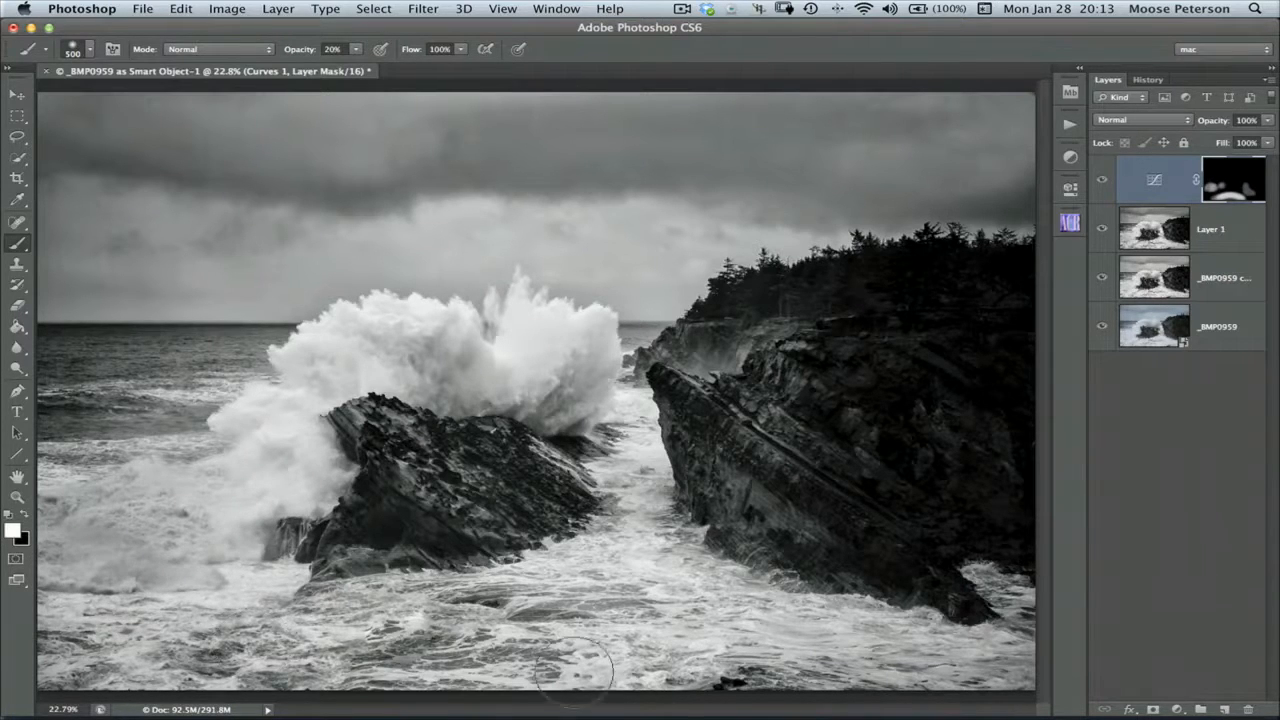
mouse_move(563, 367)
left_mouse_down()
mouse_move(529, 337)
mouse_move(559, 522)
left_mouse_up()
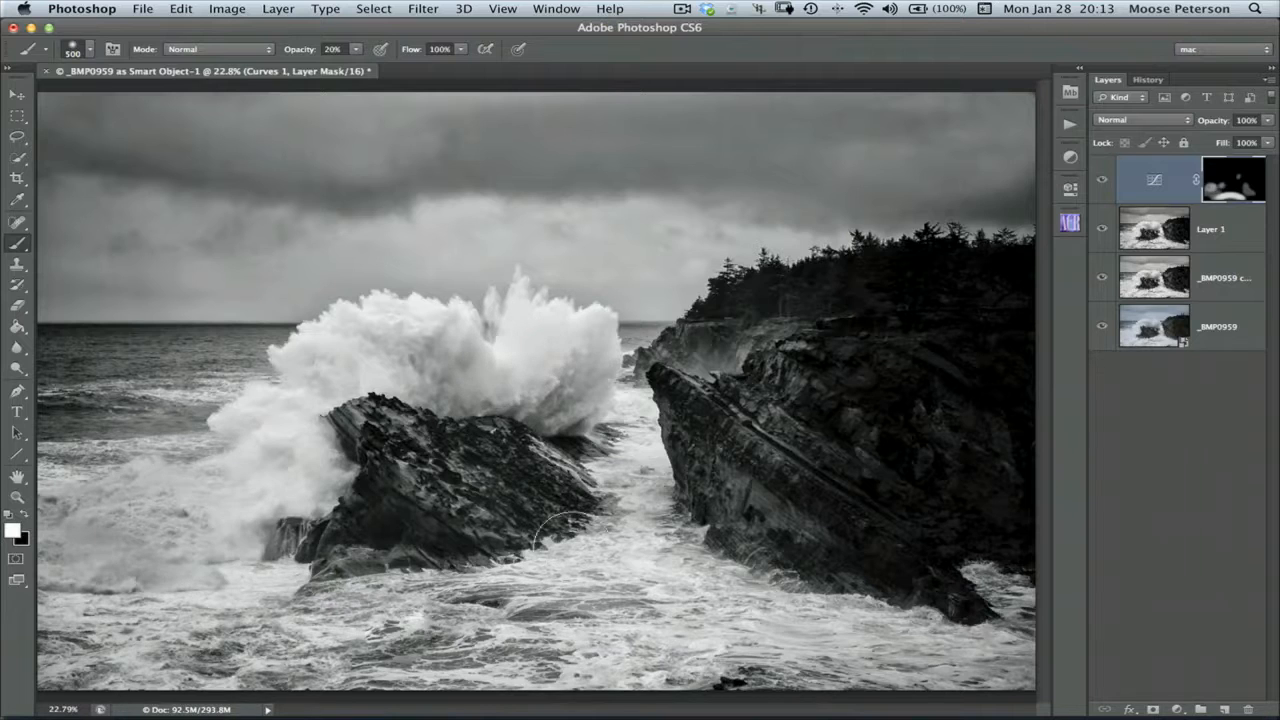